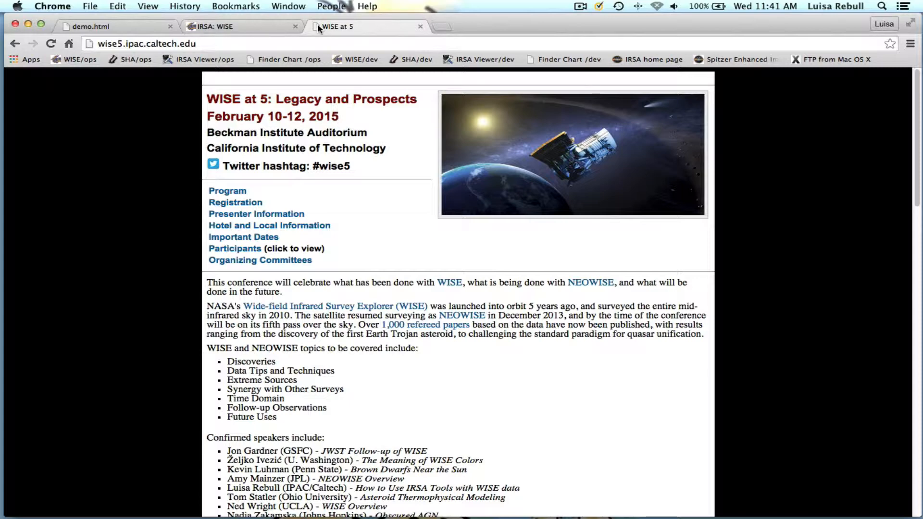
Switch to the IRSA WISE search page and enter ic1396 as the target, resolved by NED then Simbad
{"action": "left_click", "coordinate": [240, 27]}
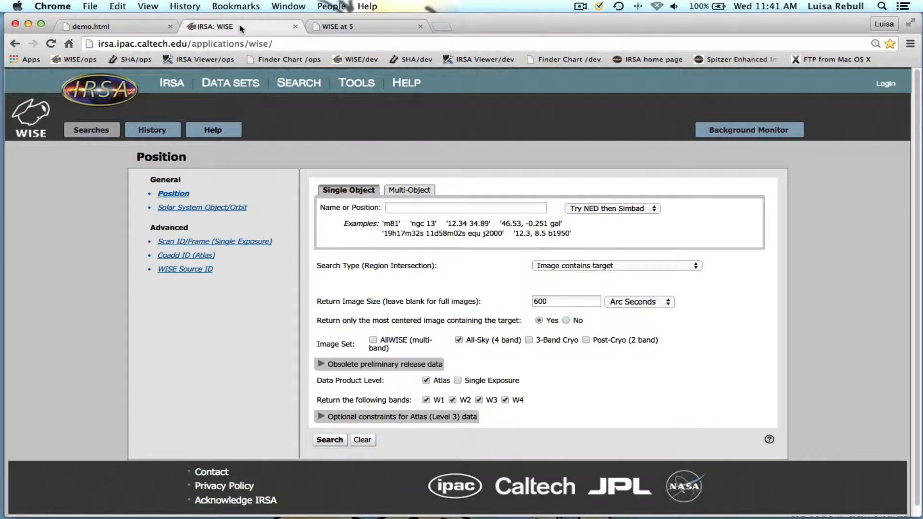
{"action": "left_click", "coordinate": [418, 208]}
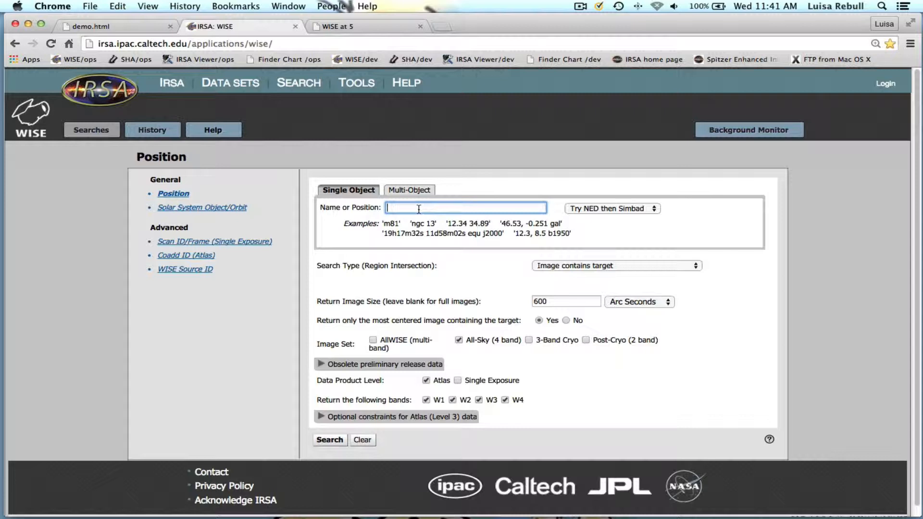
{"action": "type", "text": "ic1396"}
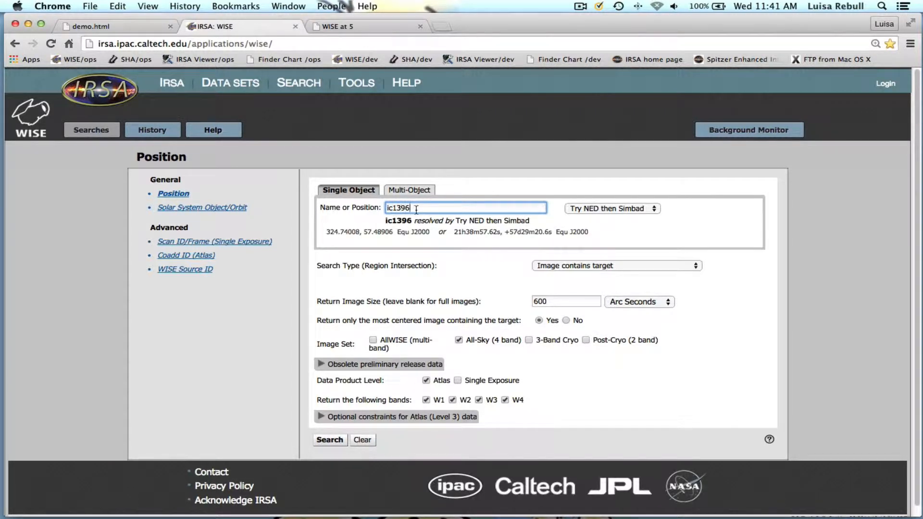
{"action": "left_click", "coordinate": [647, 210]}
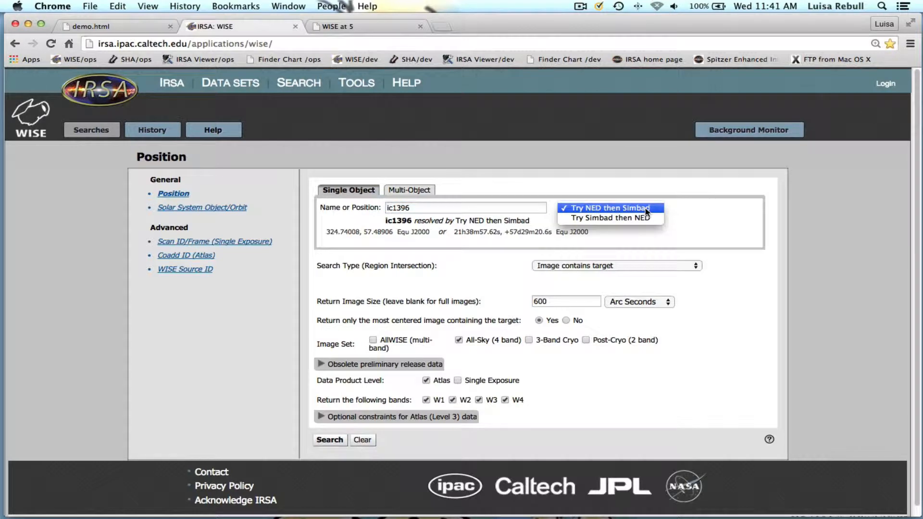
{"action": "left_click", "coordinate": [646, 210]}
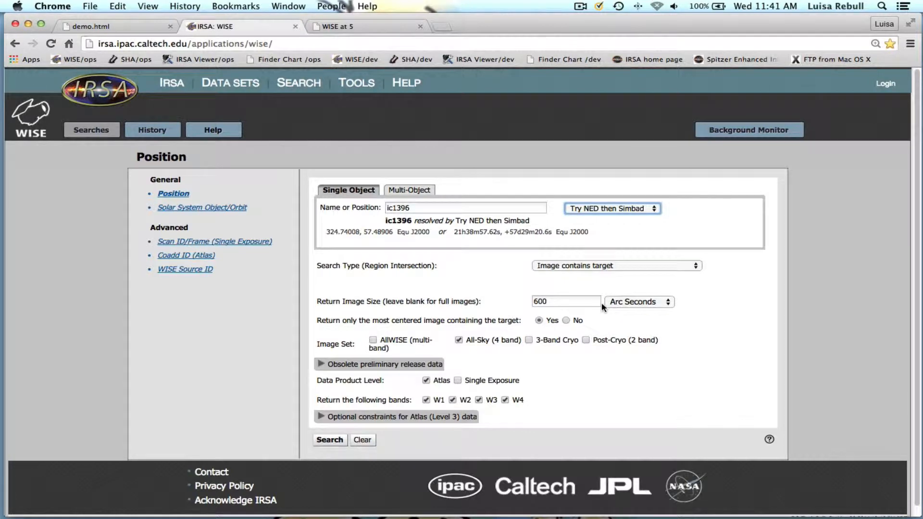
Set the return image size to 30 arc minutes
{"action": "left_click", "coordinate": [568, 301]}
{"action": "left_click", "coordinate": [627, 302]}
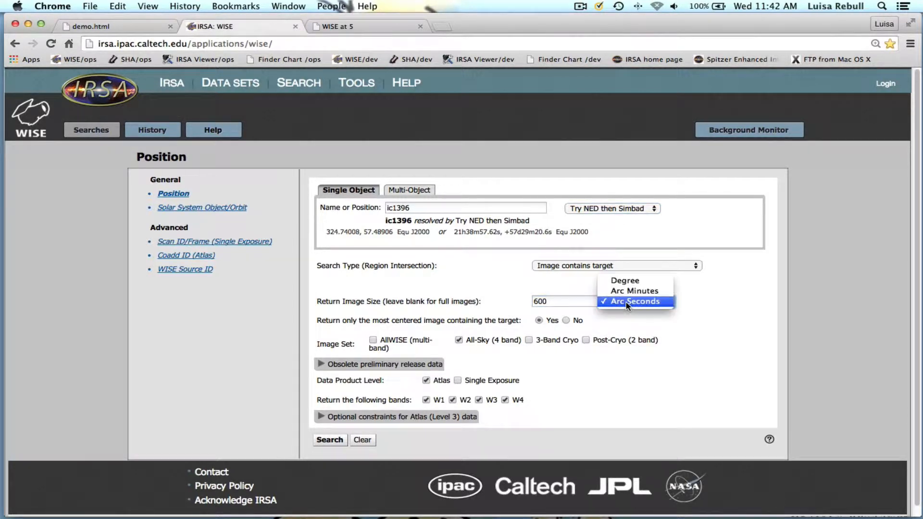
{"action": "left_click", "coordinate": [630, 292]}
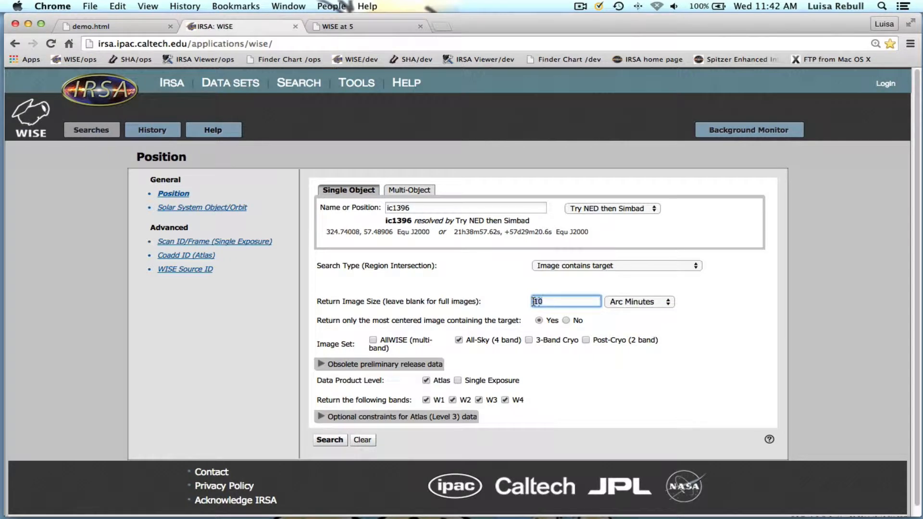
{"action": "left_click", "coordinate": [630, 307]}
{"action": "left_click", "coordinate": [631, 306]}
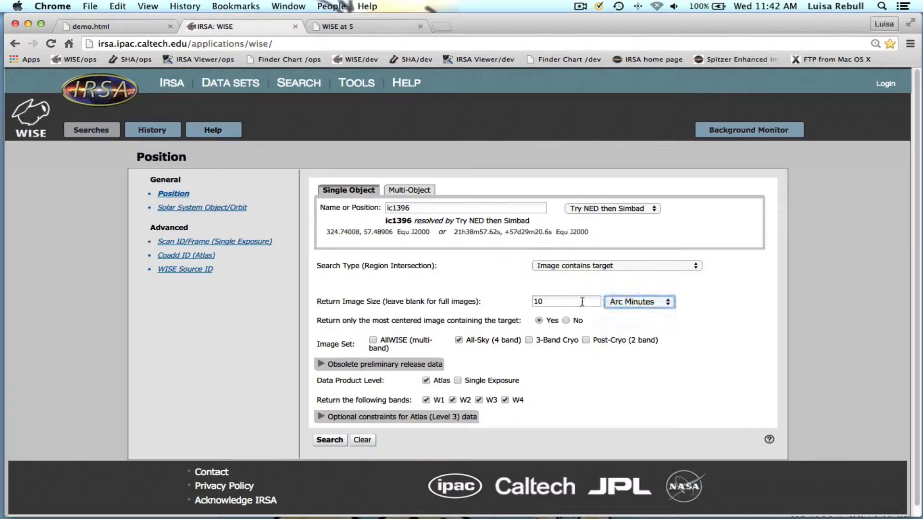
{"action": "left_click", "coordinate": [575, 301]}
{"action": "type", "text": "30"}
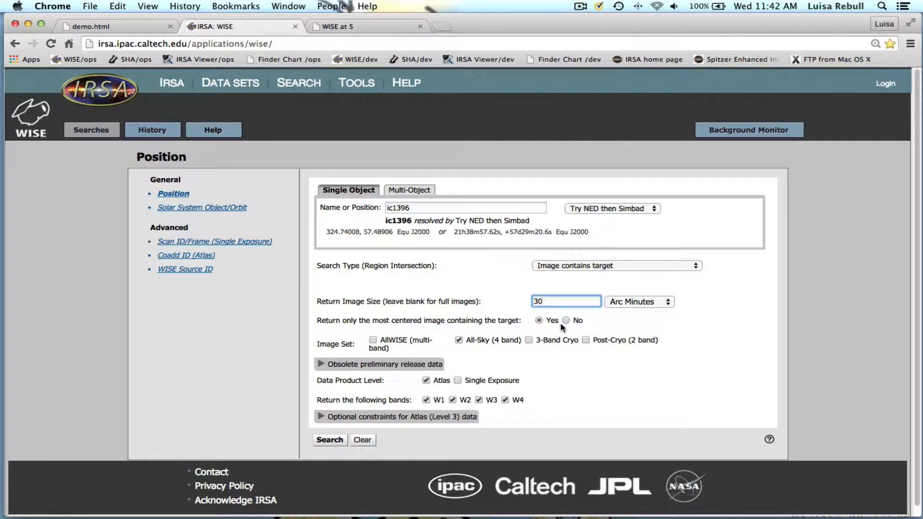
Restrict the image set to AllWISE (multi-band) only and run the position search
{"action": "left_click", "coordinate": [373, 339]}
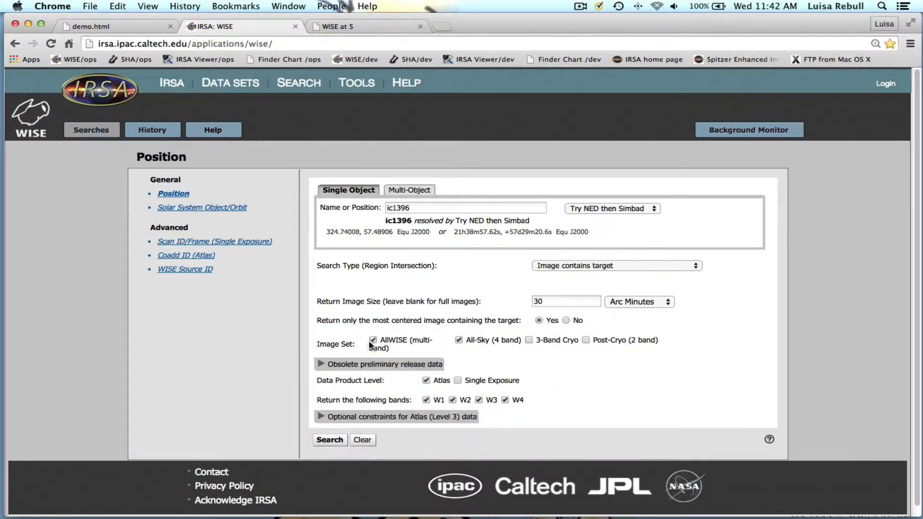
{"action": "left_click", "coordinate": [529, 340]}
{"action": "left_click", "coordinate": [458, 340]}
{"action": "left_click", "coordinate": [529, 340]}
{"action": "left_click", "coordinate": [585, 341]}
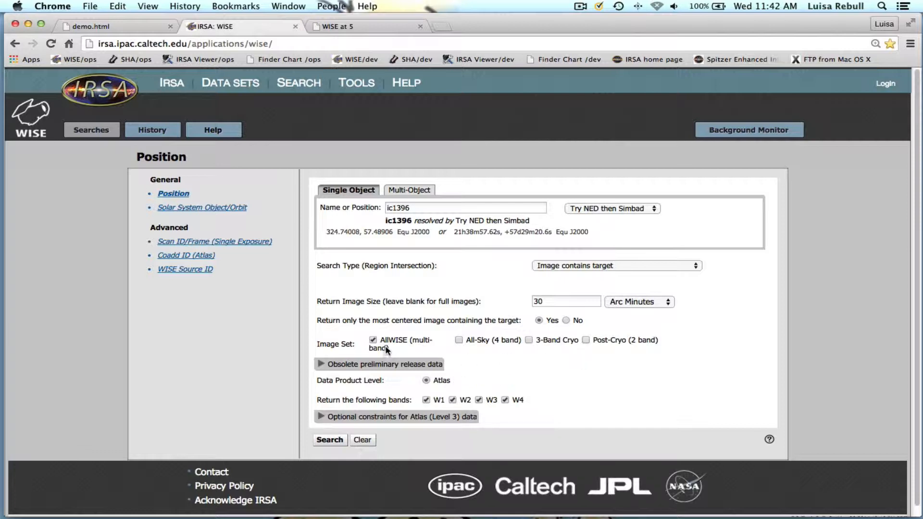
{"action": "scroll", "coordinate": [387, 350], "scroll_direction": "down", "scroll_amount": 1}
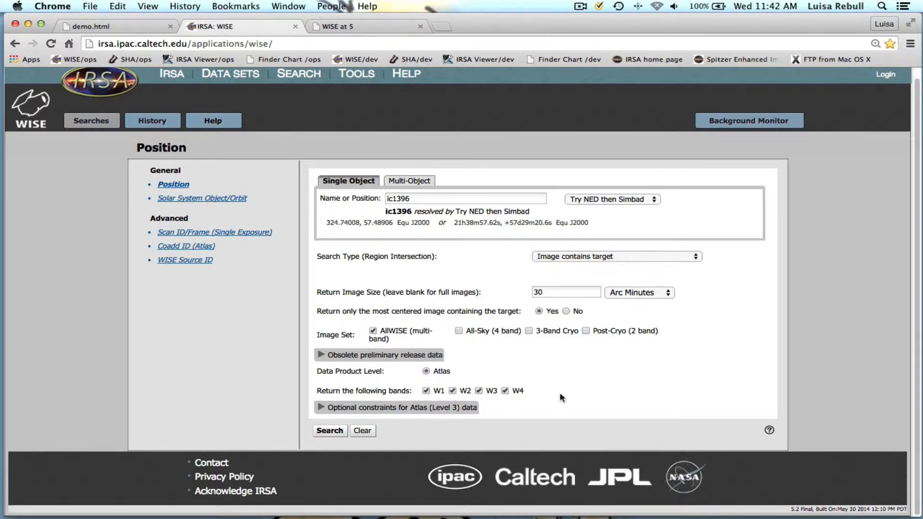
{"action": "left_click", "coordinate": [330, 430]}
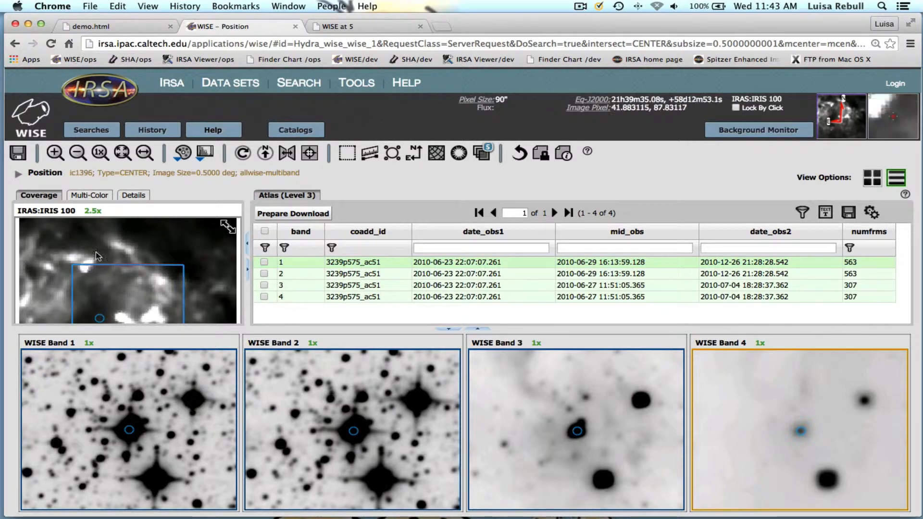
Look through the multi-color image and the additional details of the result, ending on the coverage image
{"action": "left_click", "coordinate": [90, 195]}
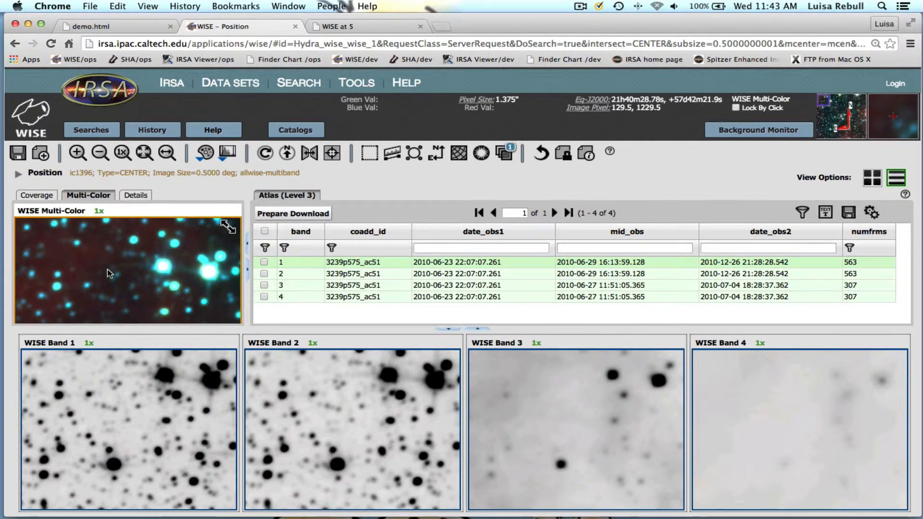
{"action": "left_click", "coordinate": [136, 195]}
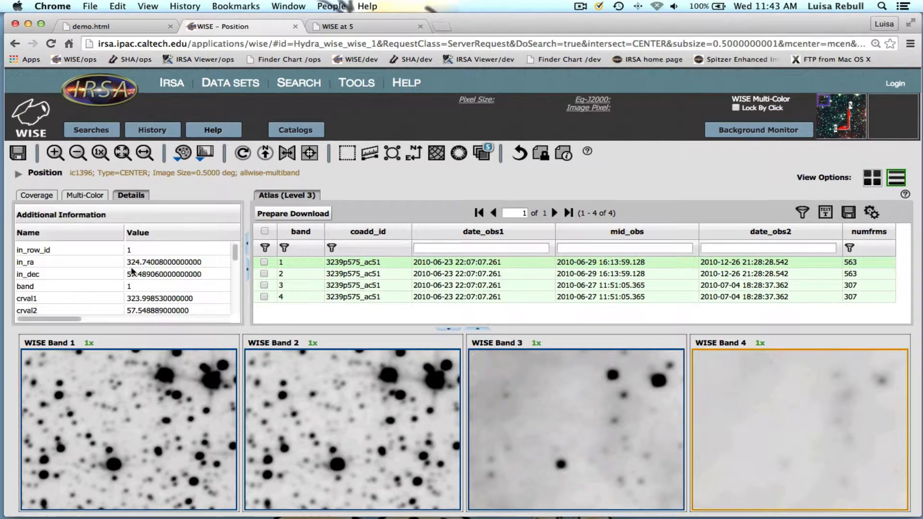
{"action": "left_click", "coordinate": [46, 198]}
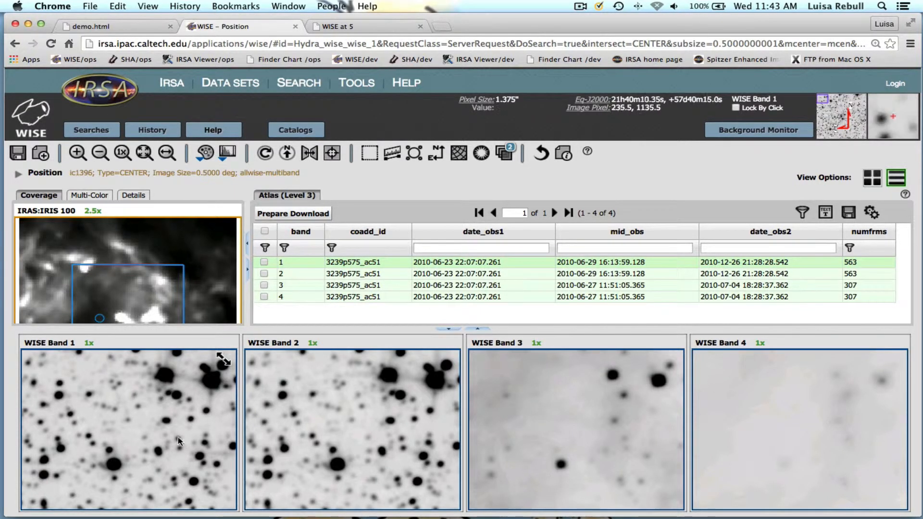
Select the WISE Band 1 image and zoom the band images to fit their frames
{"action": "left_click", "coordinate": [139, 413]}
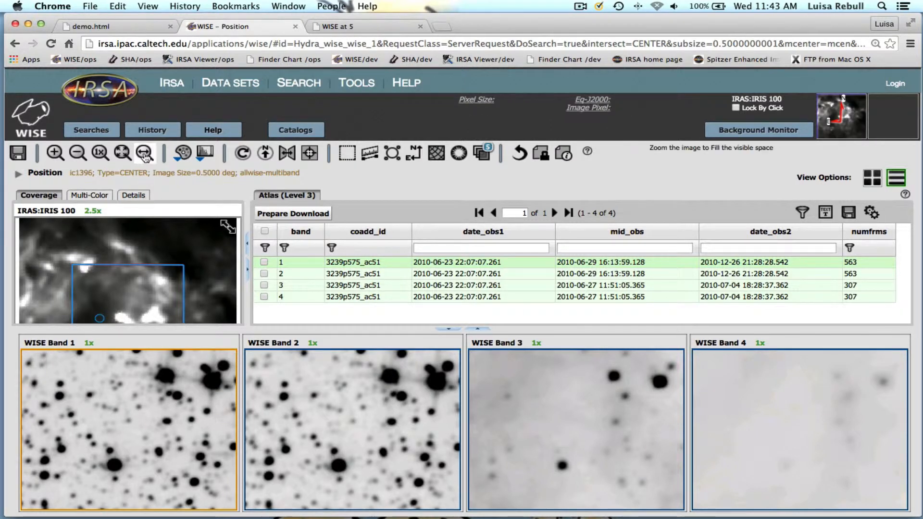
{"action": "left_click", "coordinate": [122, 154]}
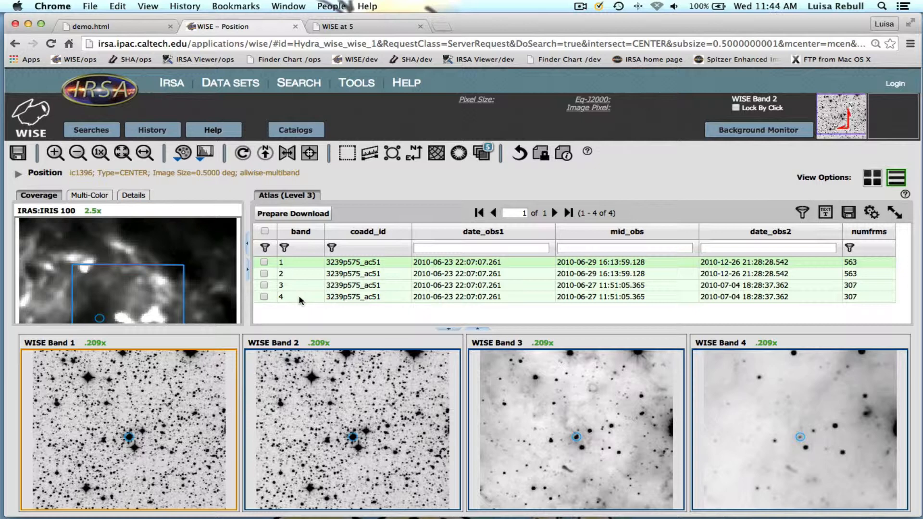
Search the WISE project's AllWISE Source Catalog in the AllWISE Database, using the prefilled polygon coordinates
{"action": "left_click", "coordinate": [307, 132]}
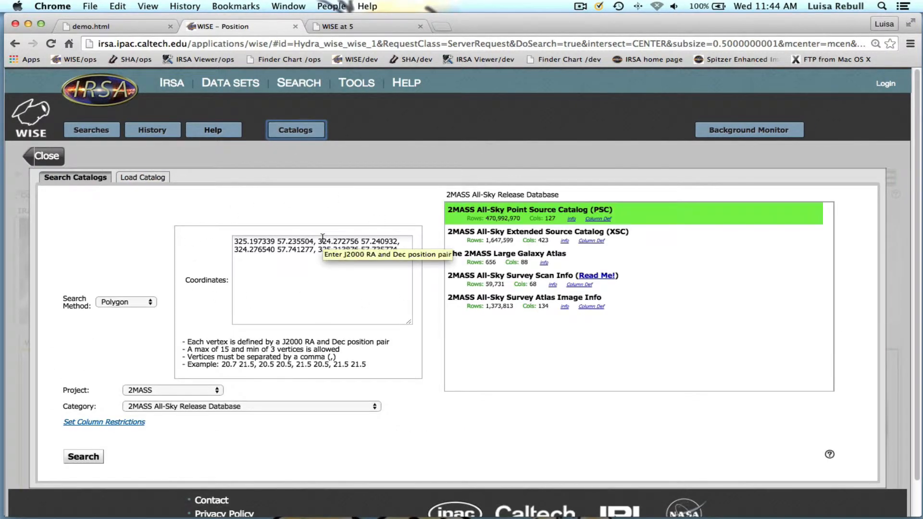
{"action": "left_click", "coordinate": [200, 391]}
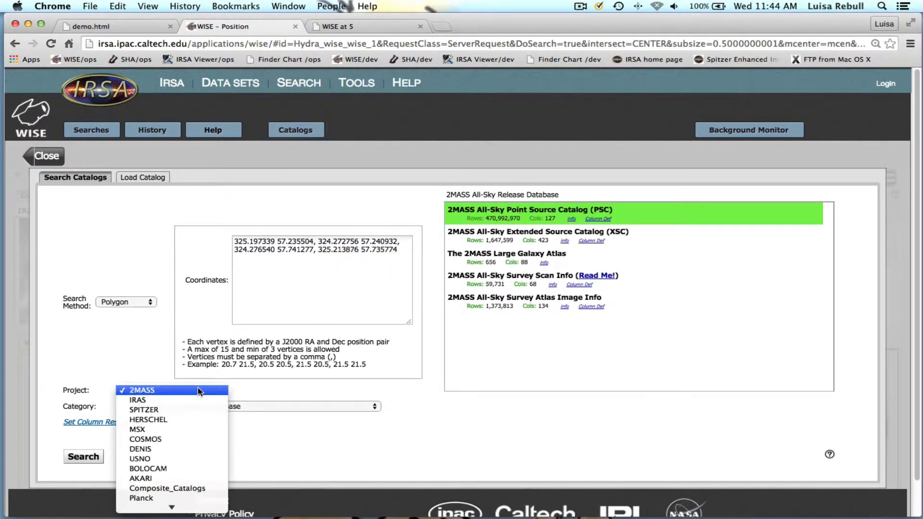
{"action": "left_click", "coordinate": [188, 486]}
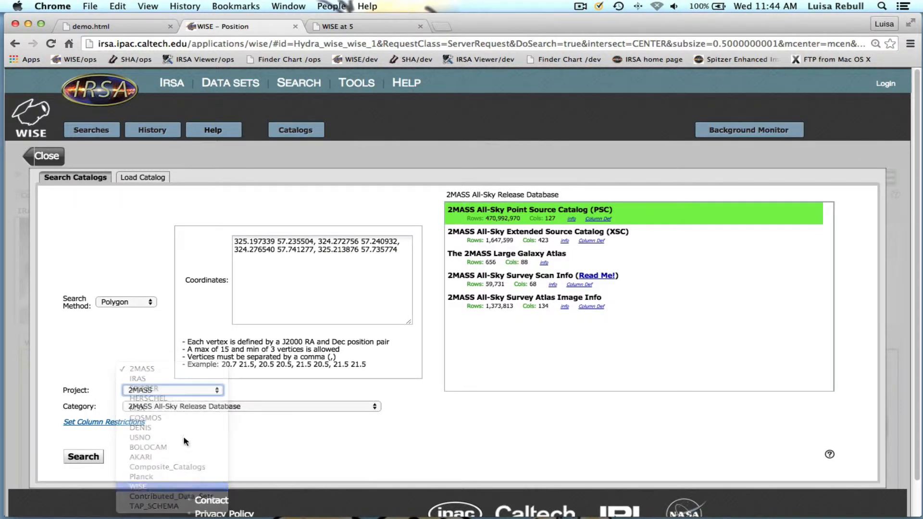
{"action": "left_click", "coordinate": [198, 408]}
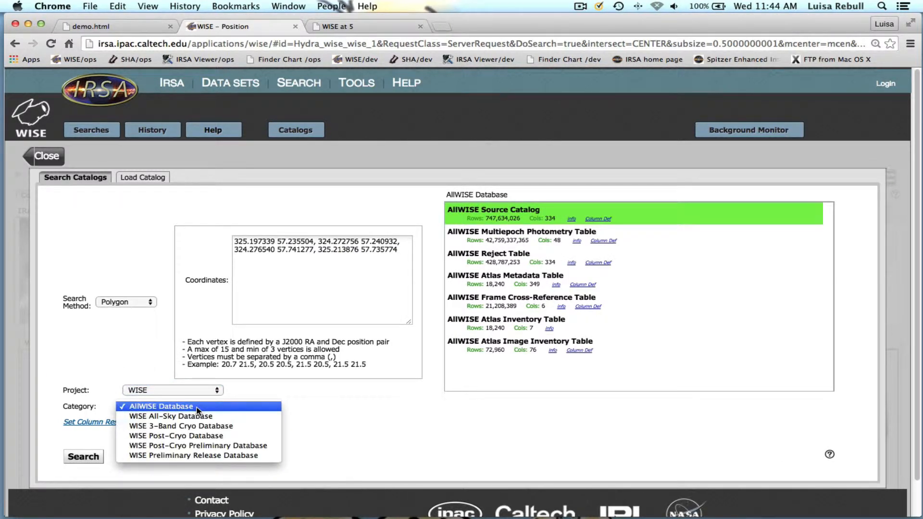
{"action": "left_click", "coordinate": [198, 408]}
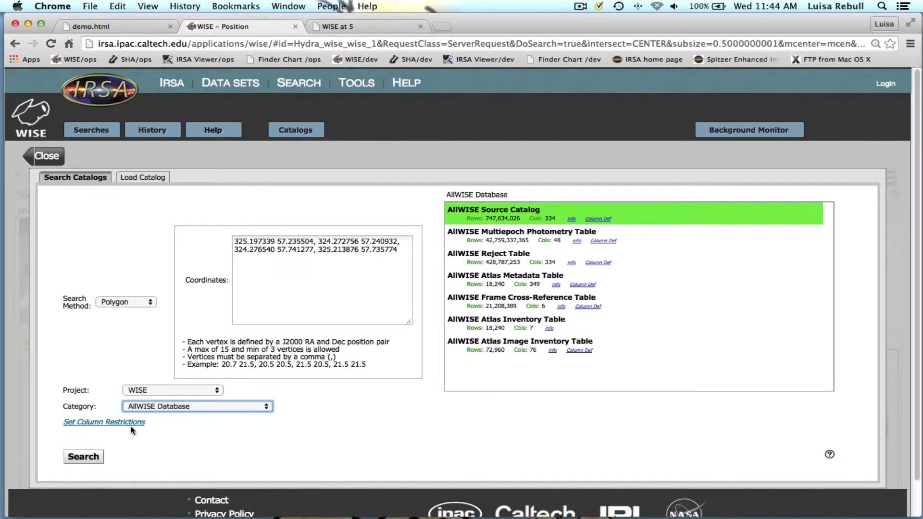
{"action": "left_click", "coordinate": [83, 458]}
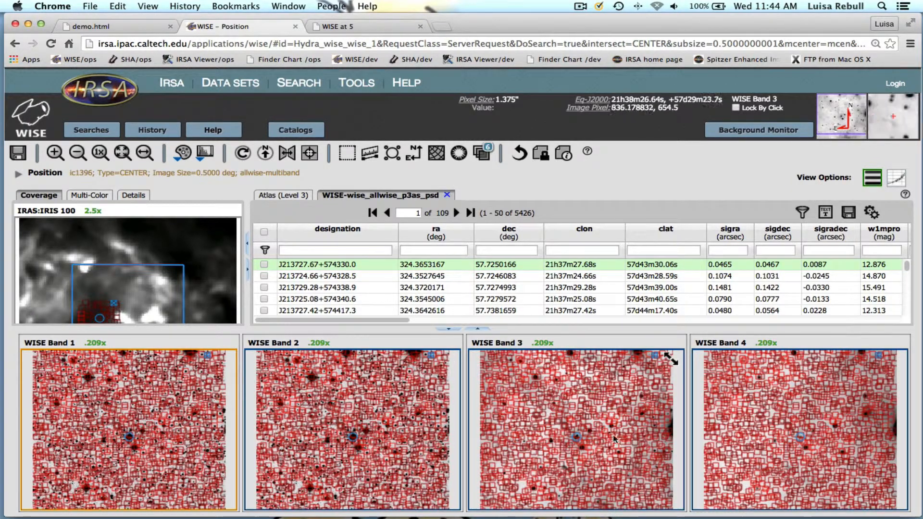
Pick individual catalog sources on the Band 3 and Band 2 images to inspect their rows in the table
{"action": "left_click", "coordinate": [644, 415]}
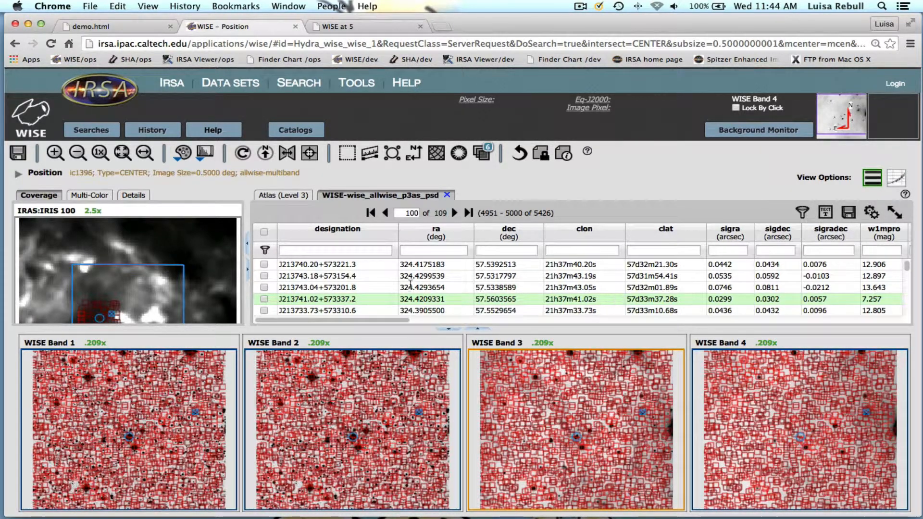
{"action": "left_click", "coordinate": [359, 446]}
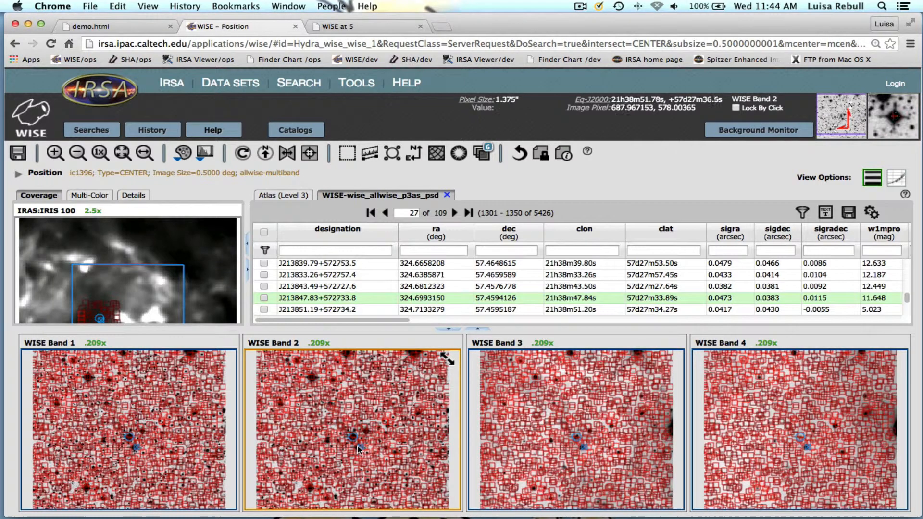
{"action": "left_click", "coordinate": [314, 378]}
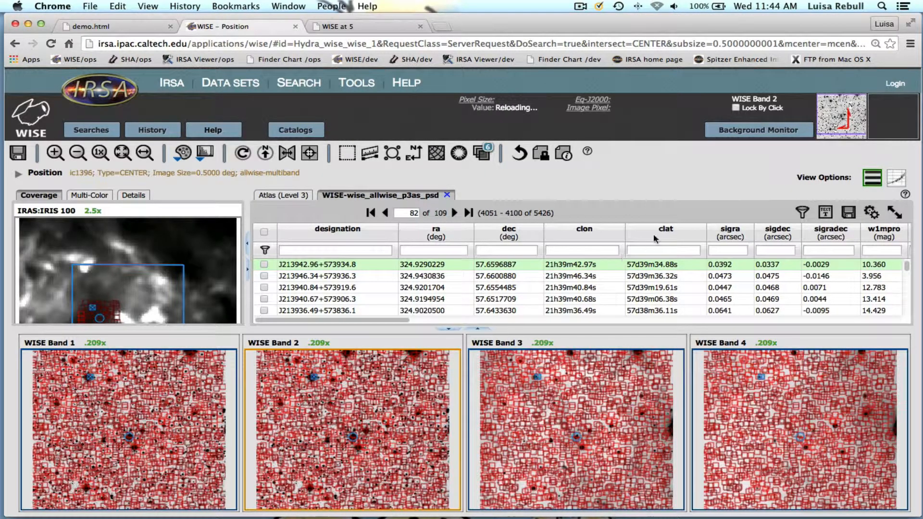
Display the AllWISE catalog as an X,Y plot and expand the plot to full size
{"action": "left_click", "coordinate": [896, 179]}
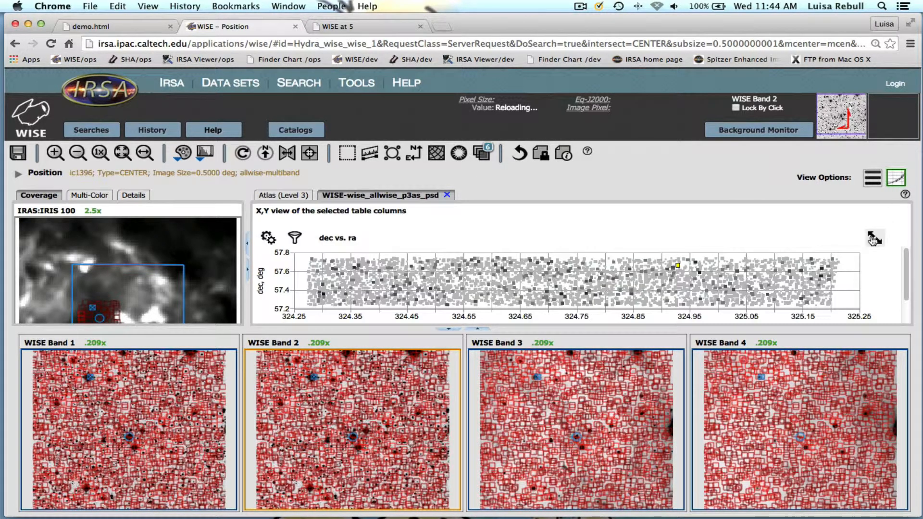
{"action": "left_click", "coordinate": [874, 239]}
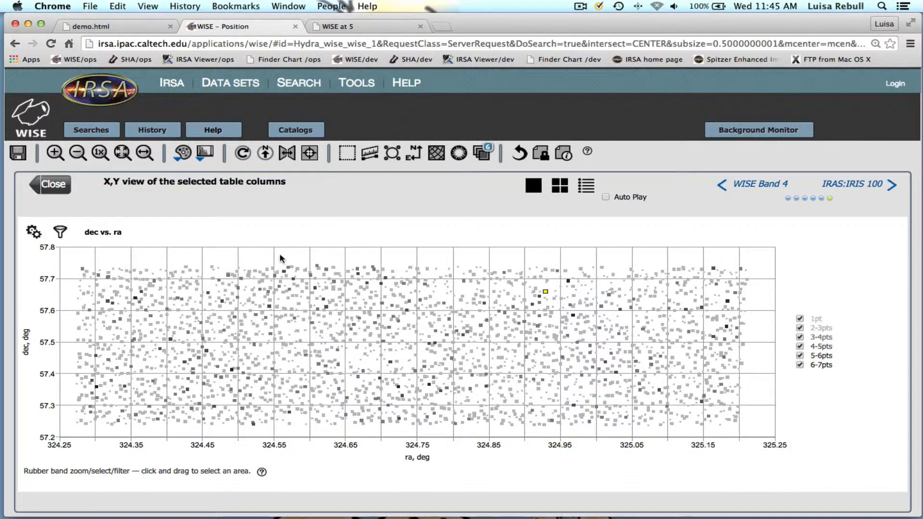
Enter w1mpro-w4mpro as the X expression in the plot settings
{"action": "left_click", "coordinate": [33, 233]}
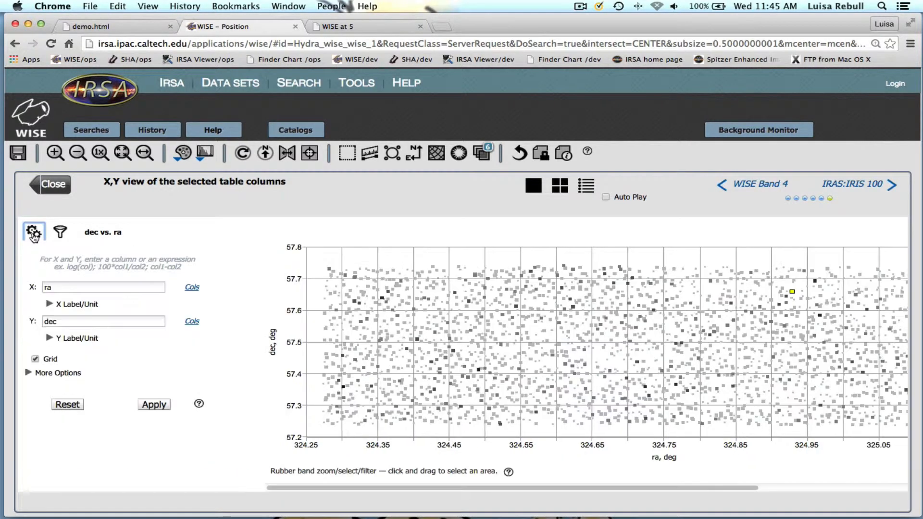
{"action": "double_click", "coordinate": [72, 289]}
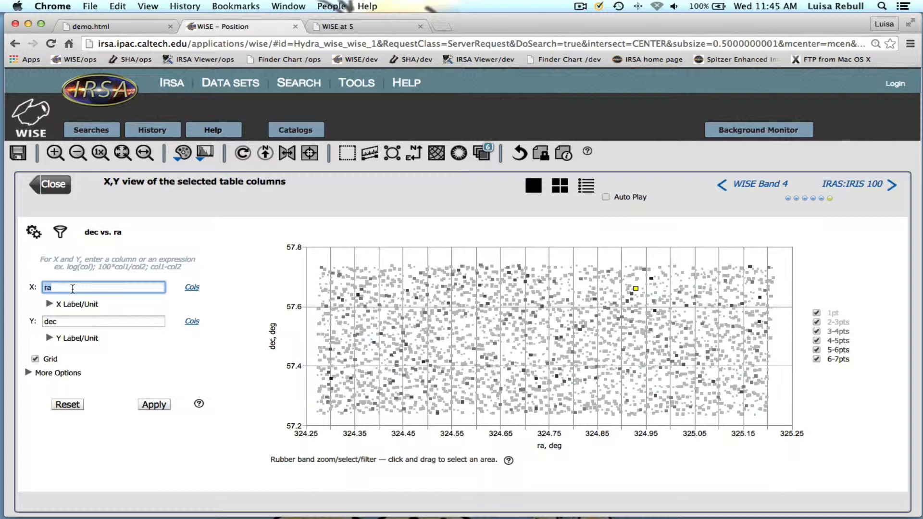
{"action": "type", "text": "w1"}
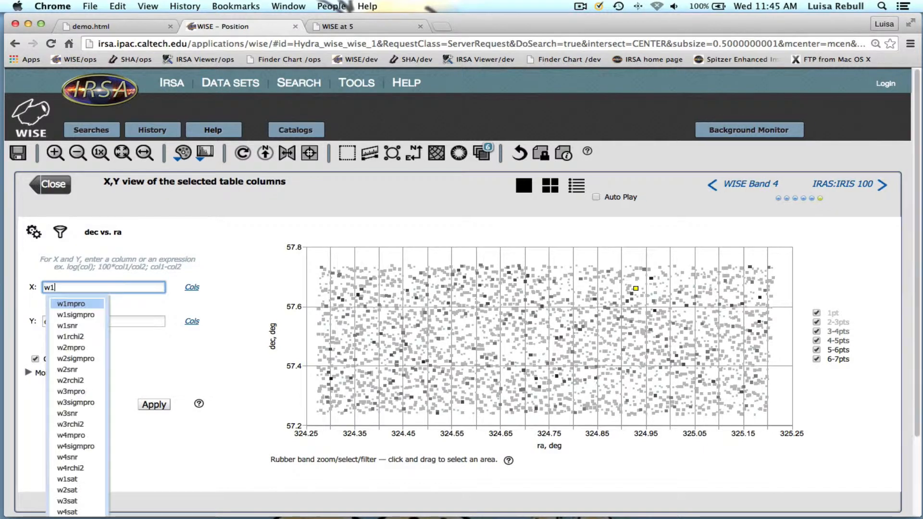
{"action": "type", "text": "mpro-w4mpro"}
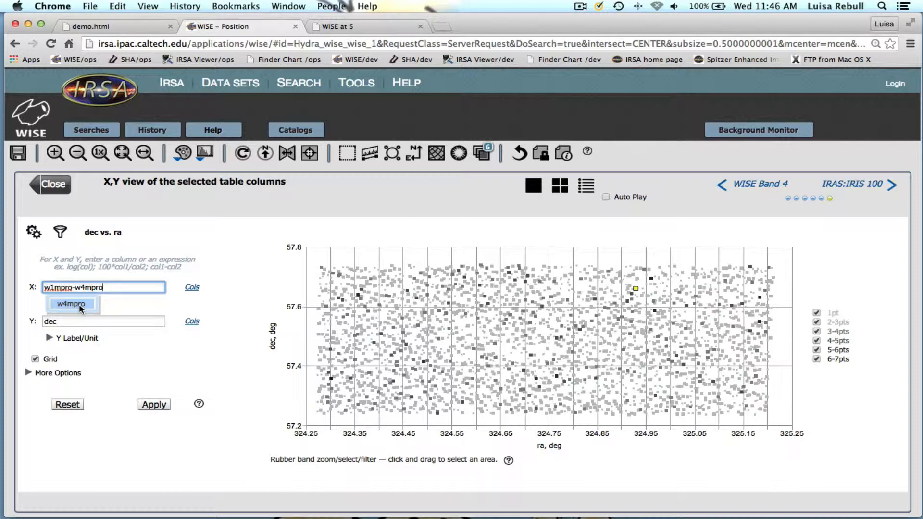
Browse the catalog columns offered for the X axis without choosing one
{"action": "left_click", "coordinate": [192, 287]}
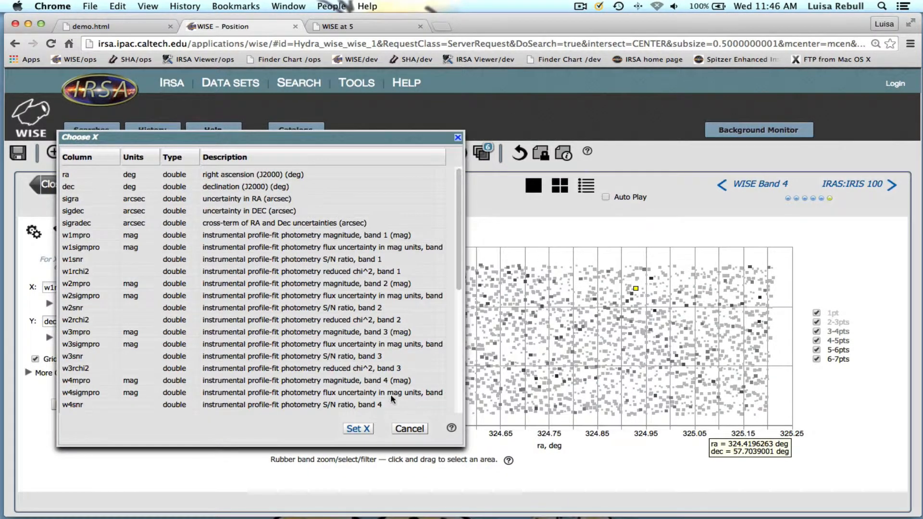
{"action": "scroll", "coordinate": [385, 392], "scroll_direction": "down", "scroll_amount": 3}
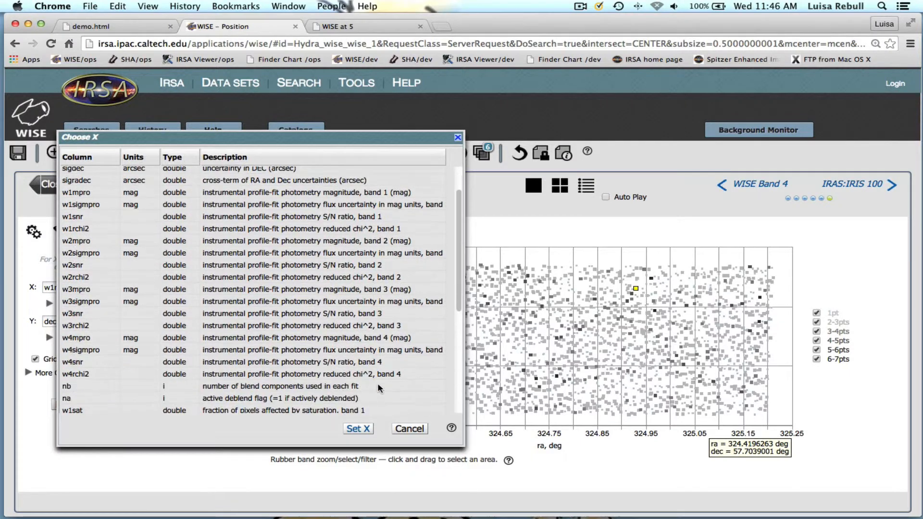
{"action": "scroll", "coordinate": [379, 389], "scroll_direction": "down", "scroll_amount": 5}
{"action": "left_click", "coordinate": [408, 428]}
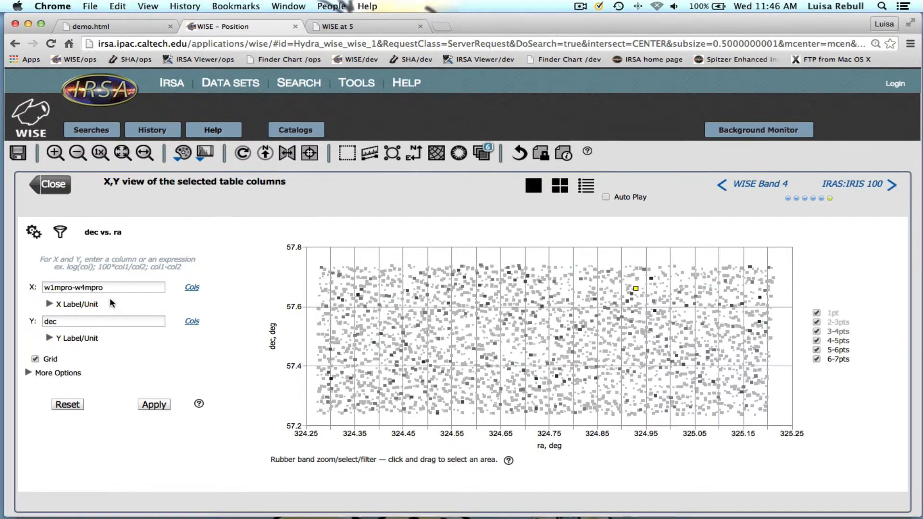
Set the Y expression to w1mpro and give the X axis the label [3.4]-[22] with unit mag
{"action": "double_click", "coordinate": [97, 323]}
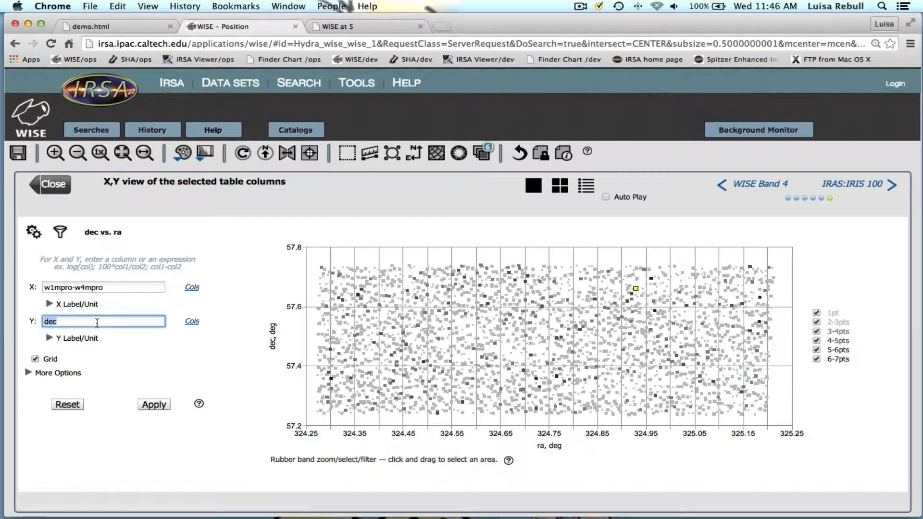
{"action": "type", "text": "w1mpro"}
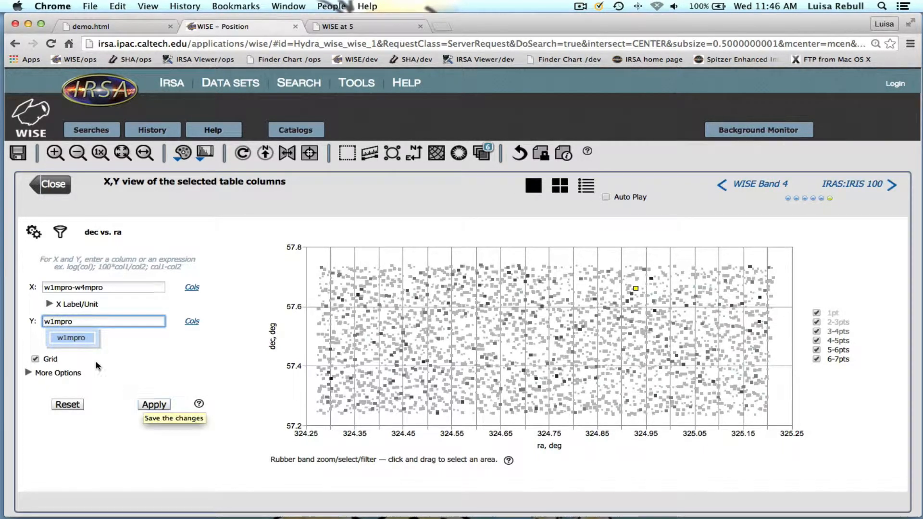
{"action": "left_click", "coordinate": [76, 304]}
{"action": "left_click", "coordinate": [102, 319]}
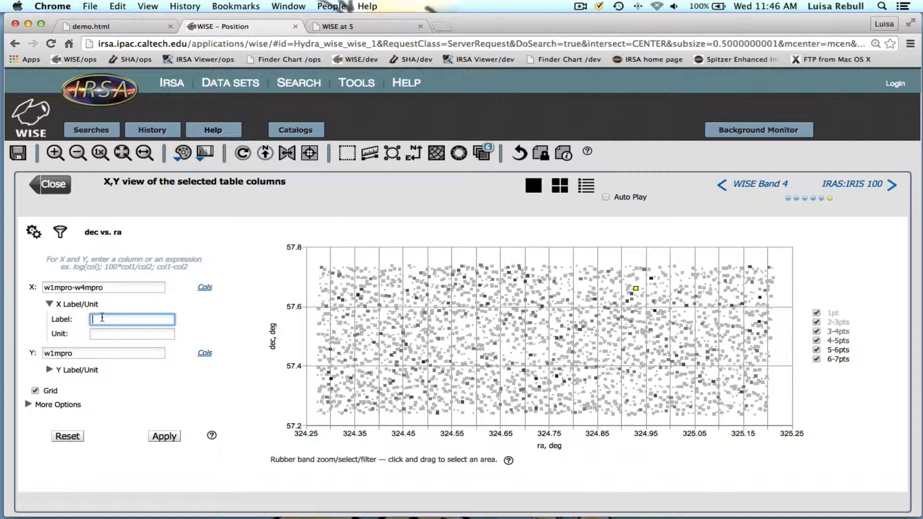
{"action": "type", "text": "[3.4]-[22"}
{"action": "left_click", "coordinate": [124, 333]}
{"action": "type", "text": "mag"}
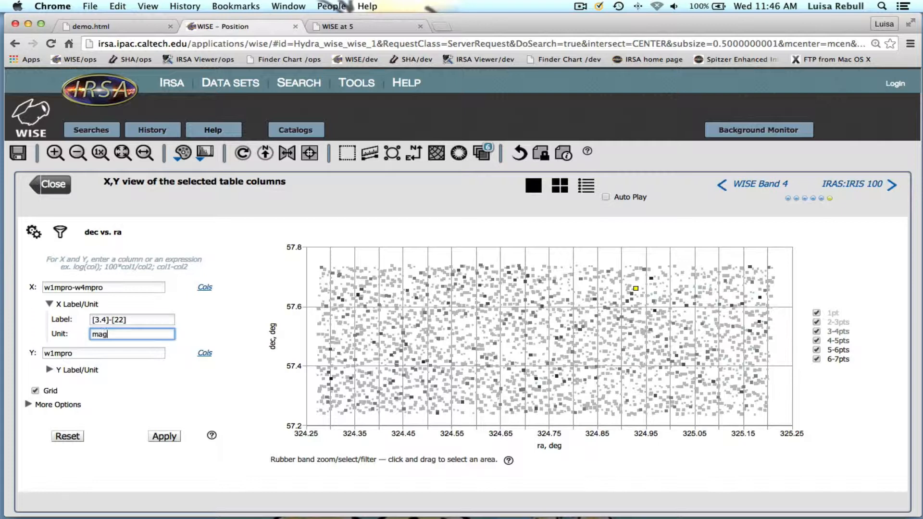
Give the Y axis the label [3.4] with unit mag and apply the plot settings
{"action": "left_click", "coordinate": [73, 369]}
{"action": "left_click", "coordinate": [105, 384]}
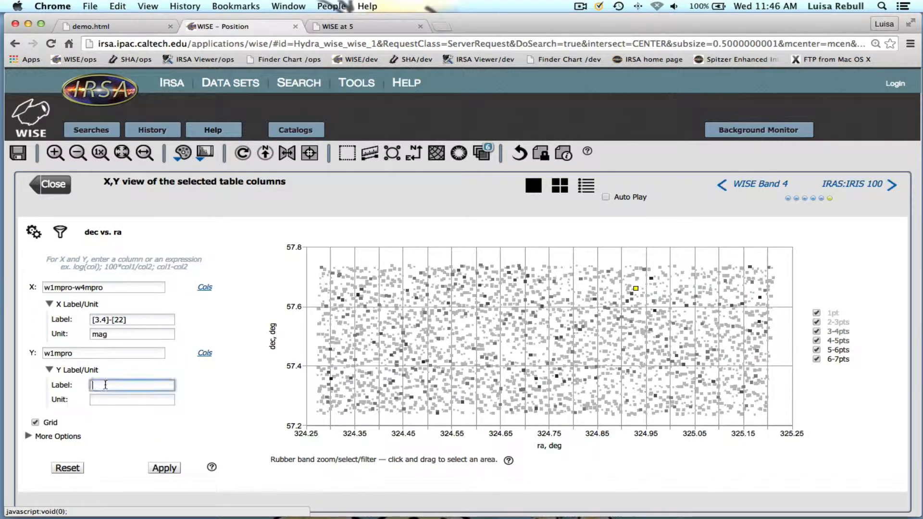
{"action": "type", "text": "[3.4"}
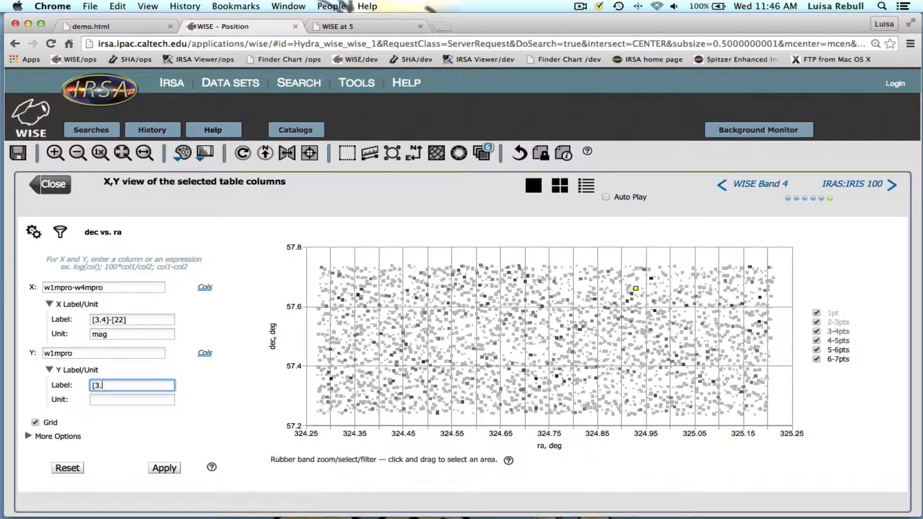
{"action": "left_click", "coordinate": [114, 398]}
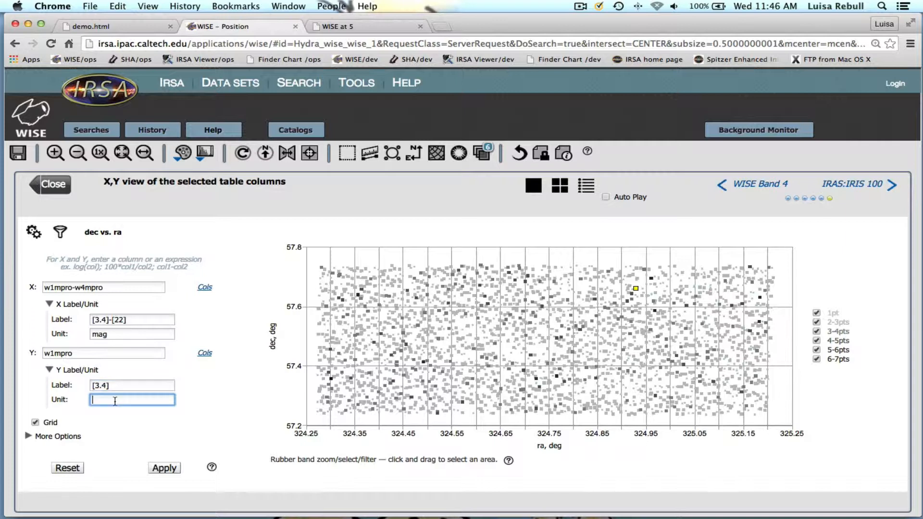
{"action": "type", "text": "mag"}
{"action": "left_click", "coordinate": [164, 469]}
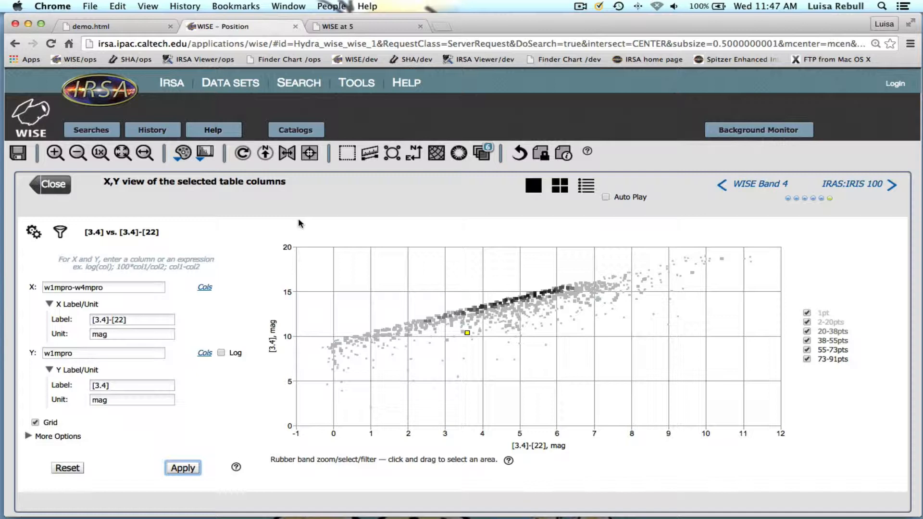
Negate the Y expression to -w1mpro and replot the color-magnitude diagram
{"action": "left_click", "coordinate": [45, 354]}
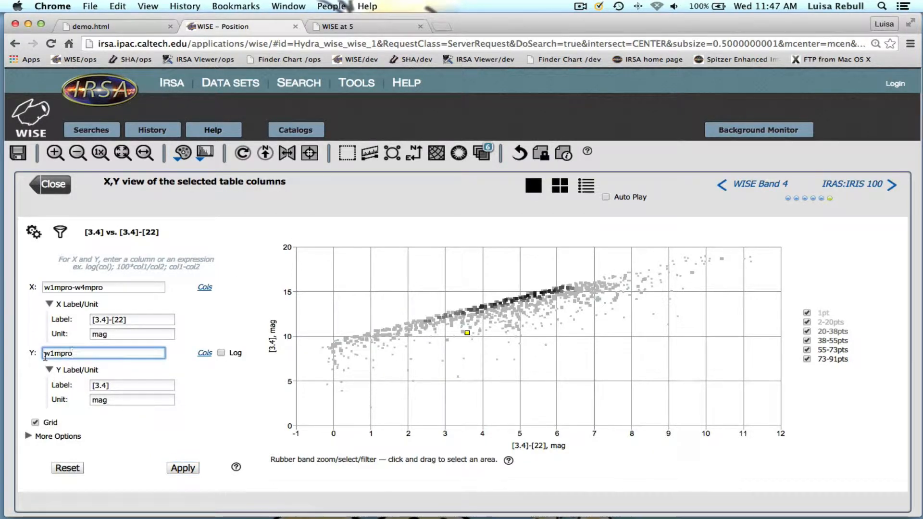
{"action": "type", "text": "-"}
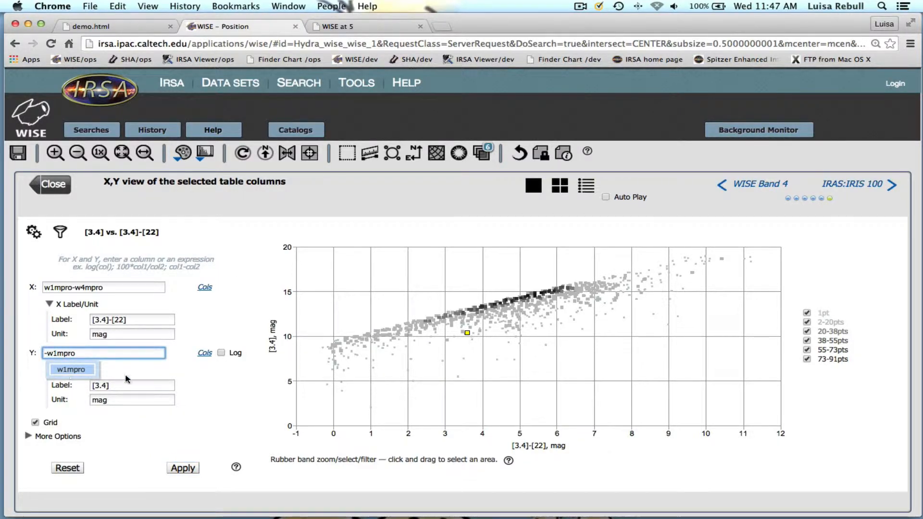
{"action": "left_click", "coordinate": [181, 437]}
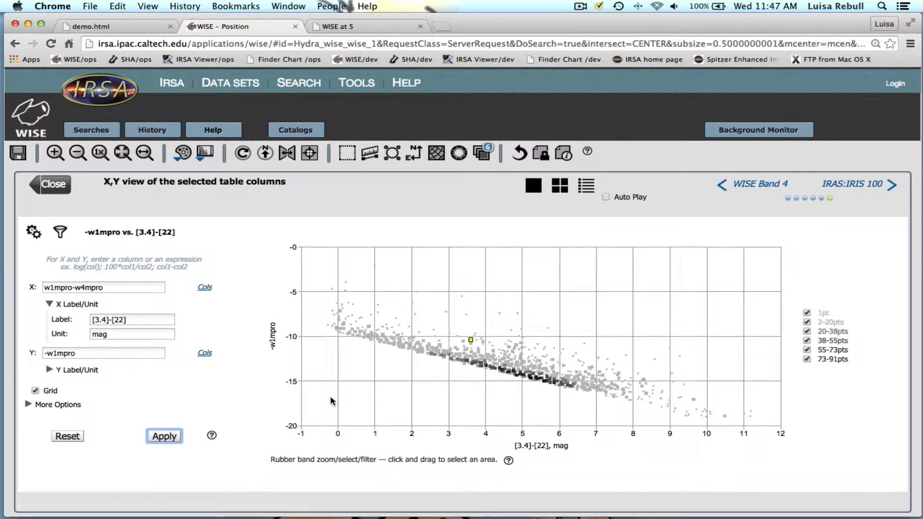
Zoom in on the bright sources with color about 1.6 to 9.1 and -w1mpro above about -10, and restore the full plot range
{"action": "mouse_move", "coordinate": [335, 329]}
{"action": "left_click_drag", "start_coordinate": [397, 258], "coordinate": [676, 338]}
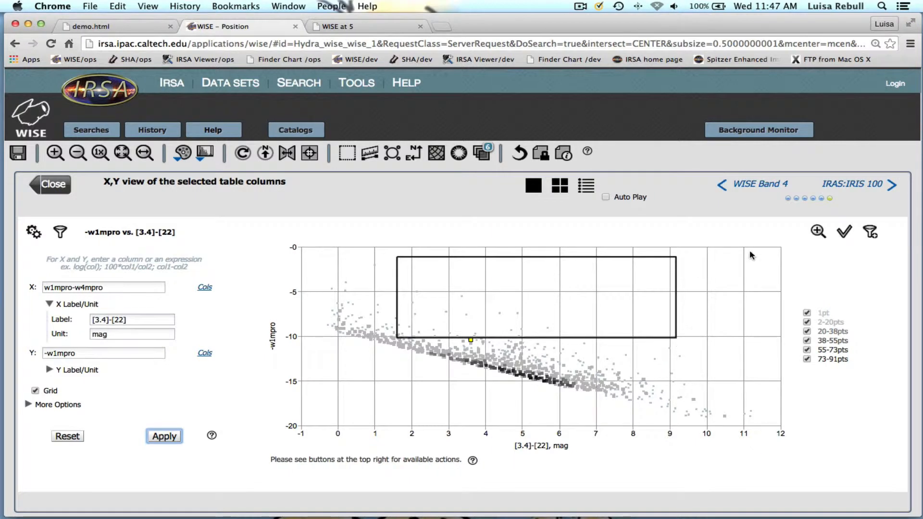
{"action": "left_click", "coordinate": [818, 231]}
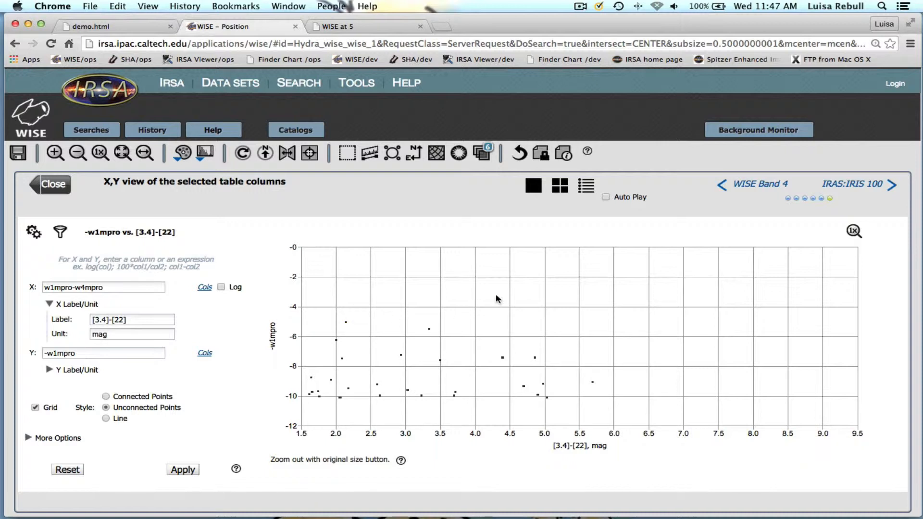
{"action": "left_click", "coordinate": [853, 231]}
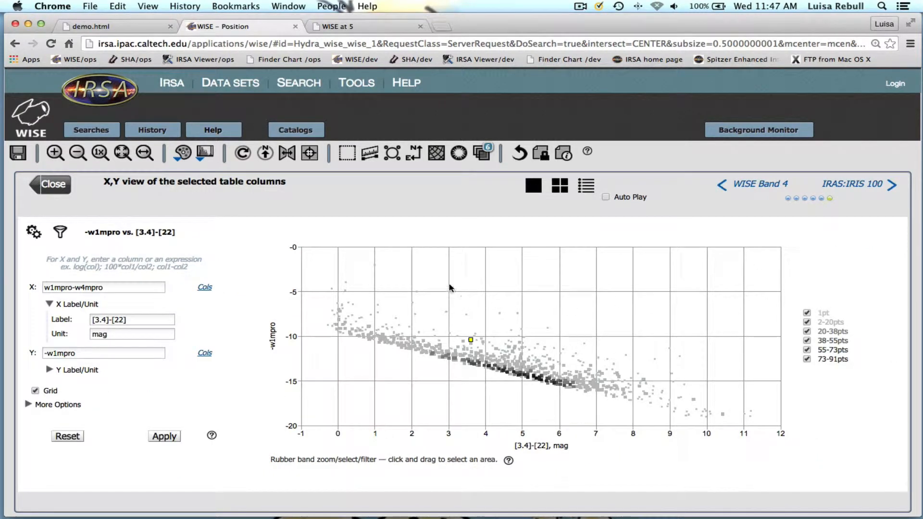
Filter the catalog to the boxed bright sources, color about 1.1 to 8.9 and -w1mpro about -10 to -2, and close the expanded plot
{"action": "left_click_drag", "start_coordinate": [379, 266], "coordinate": [667, 338]}
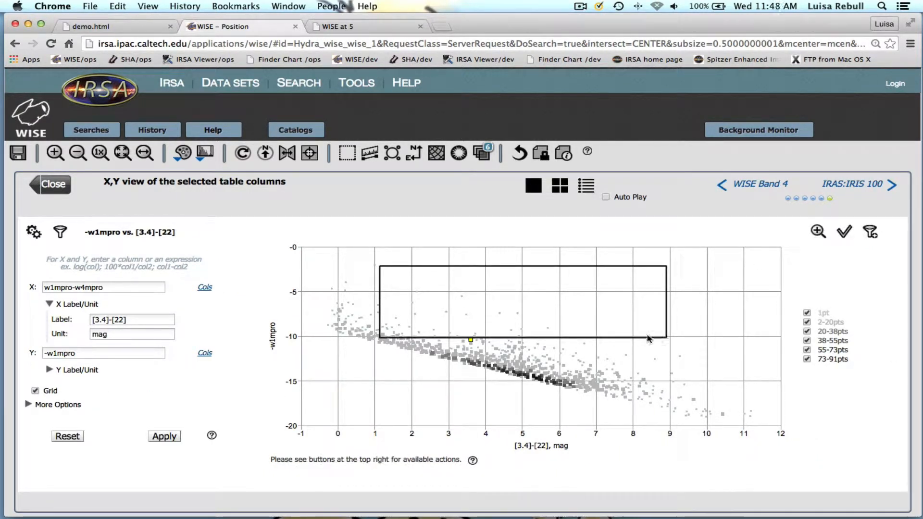
{"action": "left_click", "coordinate": [870, 233]}
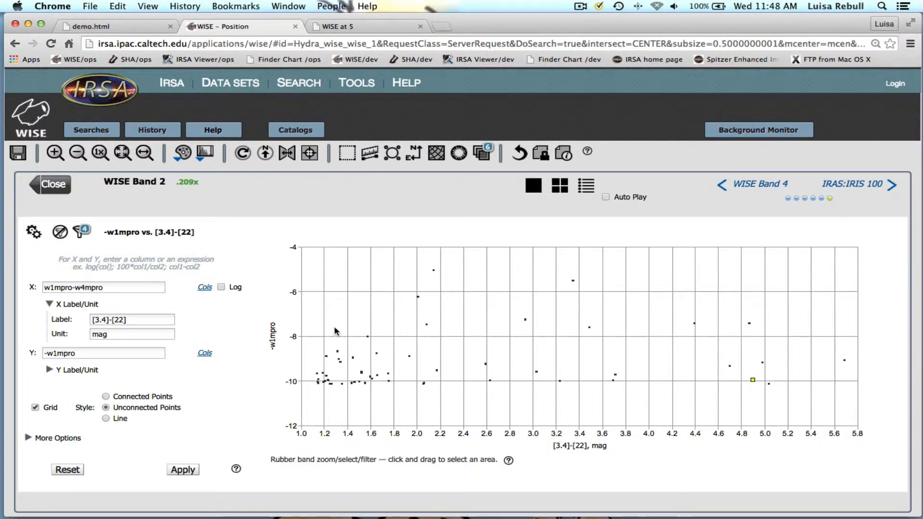
{"action": "left_click", "coordinate": [49, 190]}
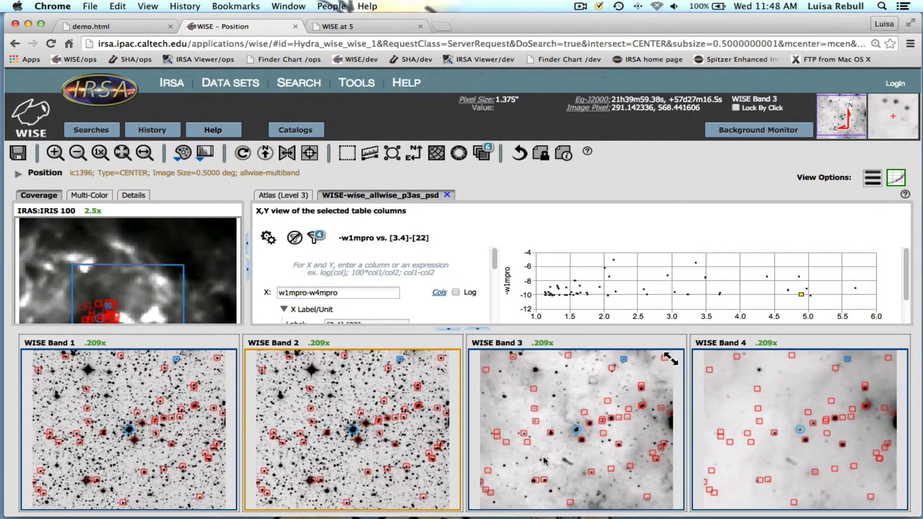
Pick filtered sources on the Band 3 and Band 2 images and on the plot to compare their positions across both
{"action": "left_click", "coordinate": [619, 444]}
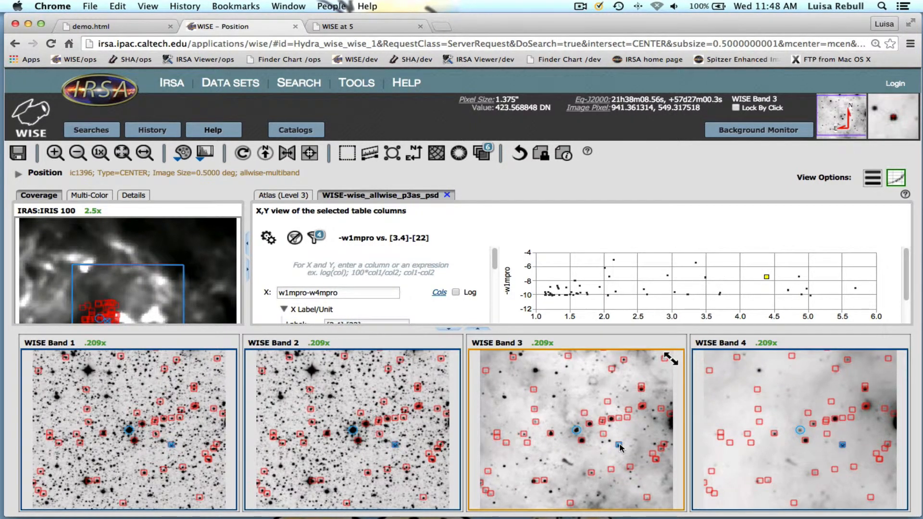
{"action": "left_click", "coordinate": [580, 440]}
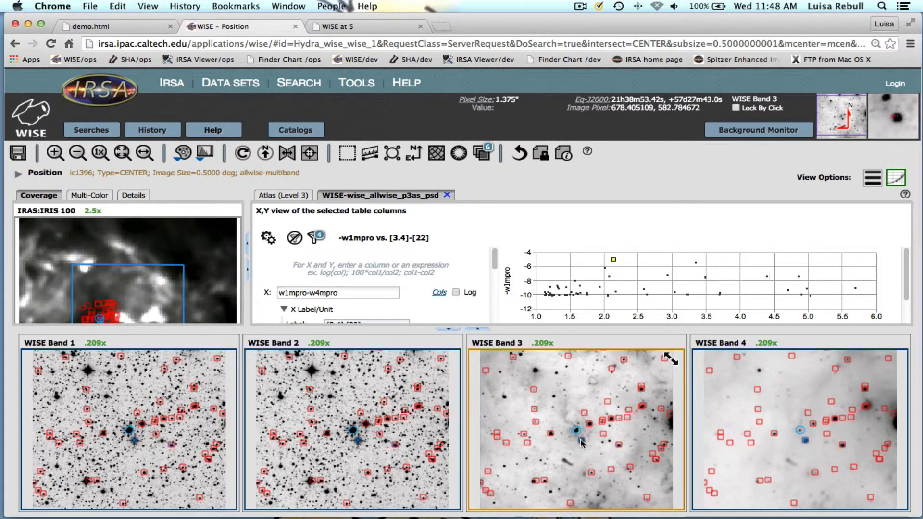
{"action": "left_click", "coordinate": [612, 422]}
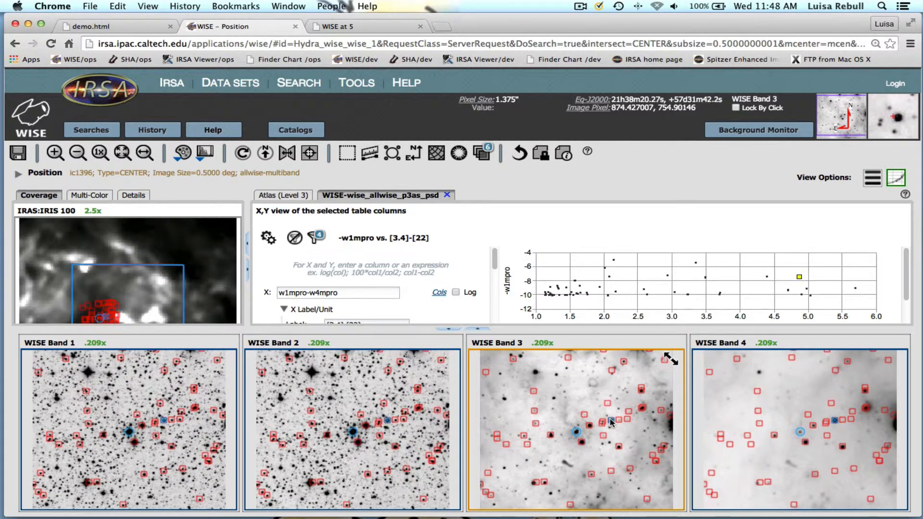
{"action": "left_click", "coordinate": [418, 410]}
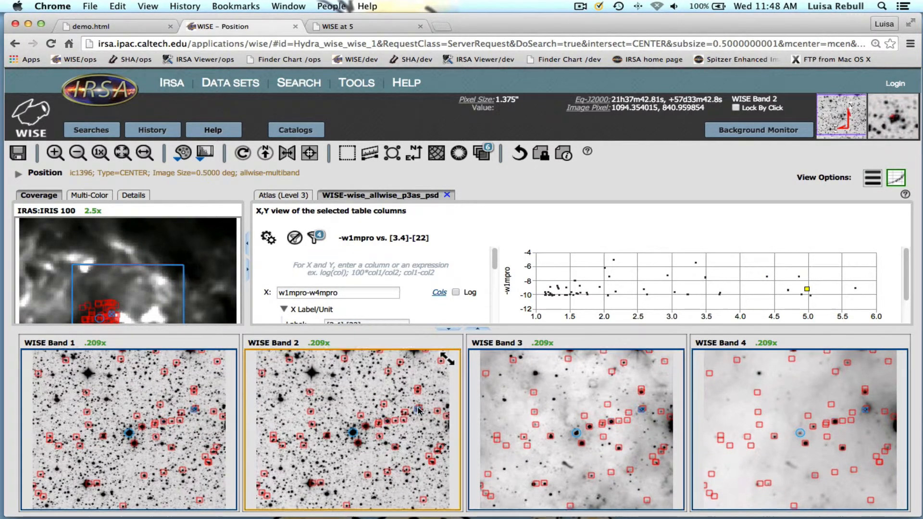
{"action": "left_click", "coordinate": [694, 264]}
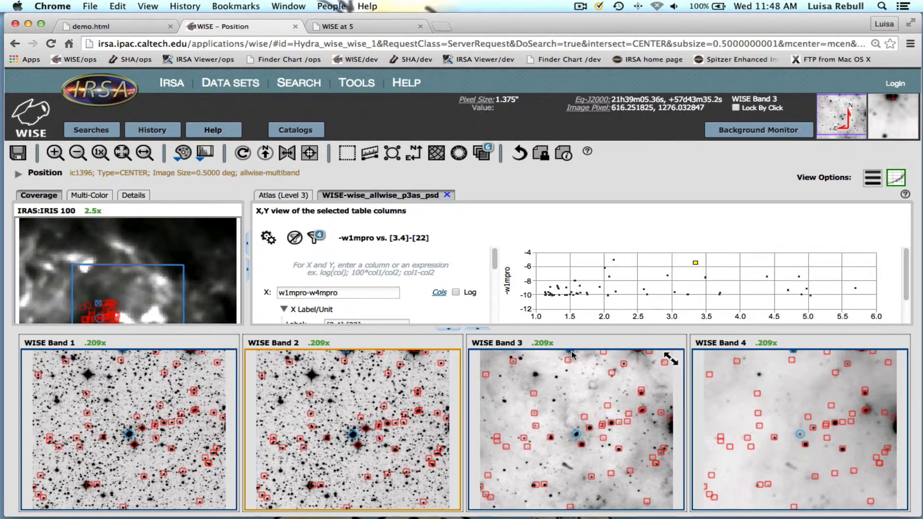
{"action": "left_click", "coordinate": [613, 261]}
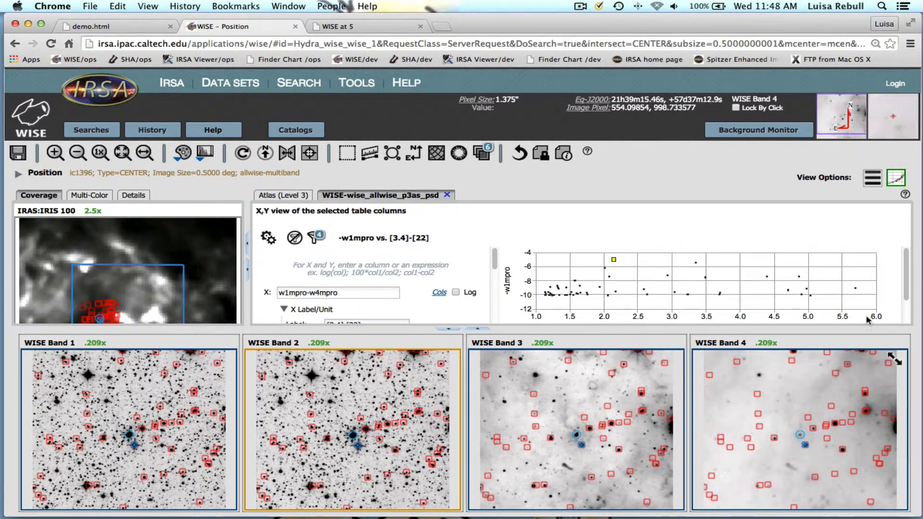
Return the catalog to table view and pick sources on the Band 3 image to inspect their rows
{"action": "left_click", "coordinate": [873, 178]}
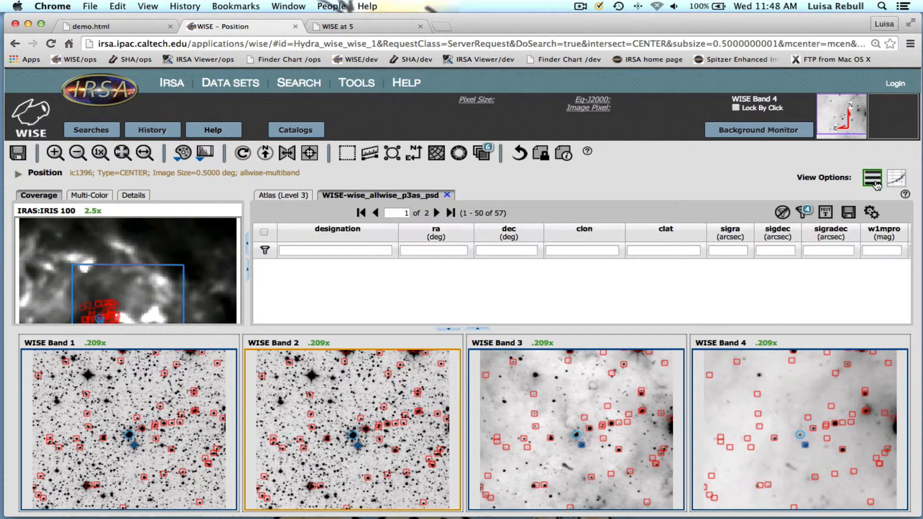
{"action": "left_click", "coordinate": [573, 371]}
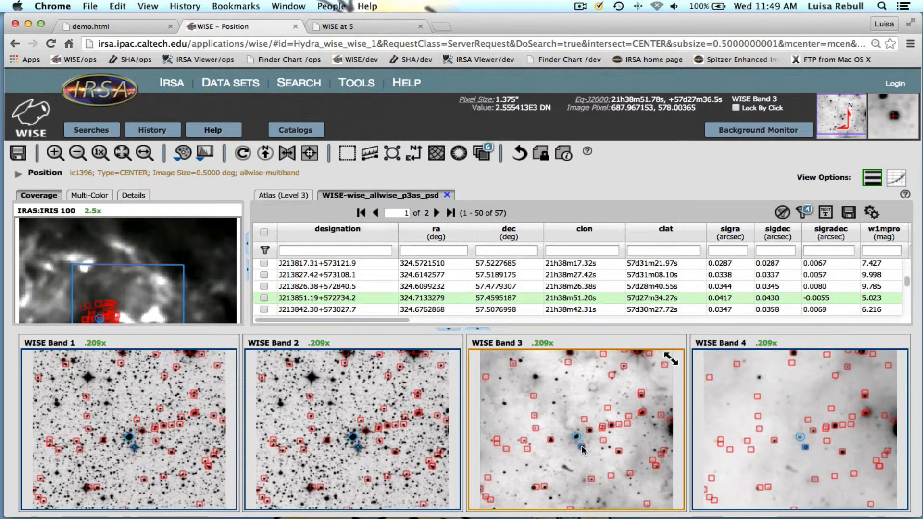
{"action": "left_click", "coordinate": [553, 441]}
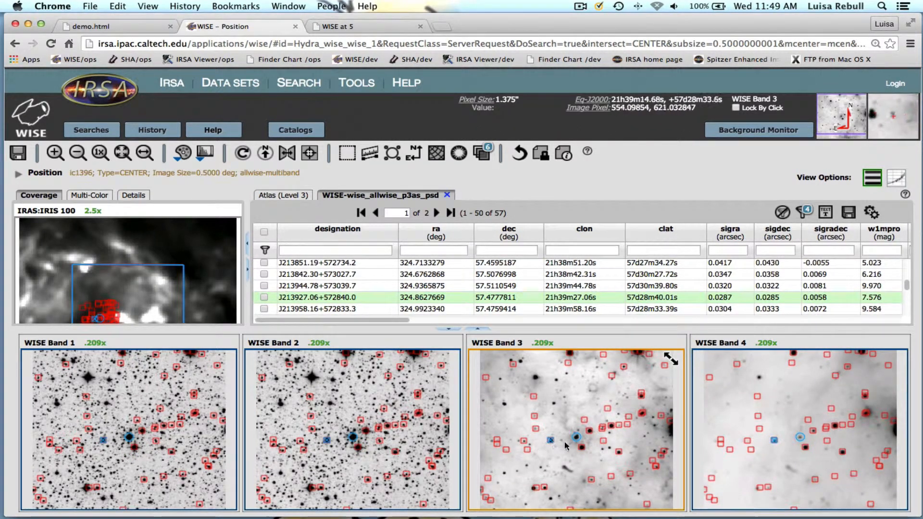
{"action": "left_click", "coordinate": [582, 446]}
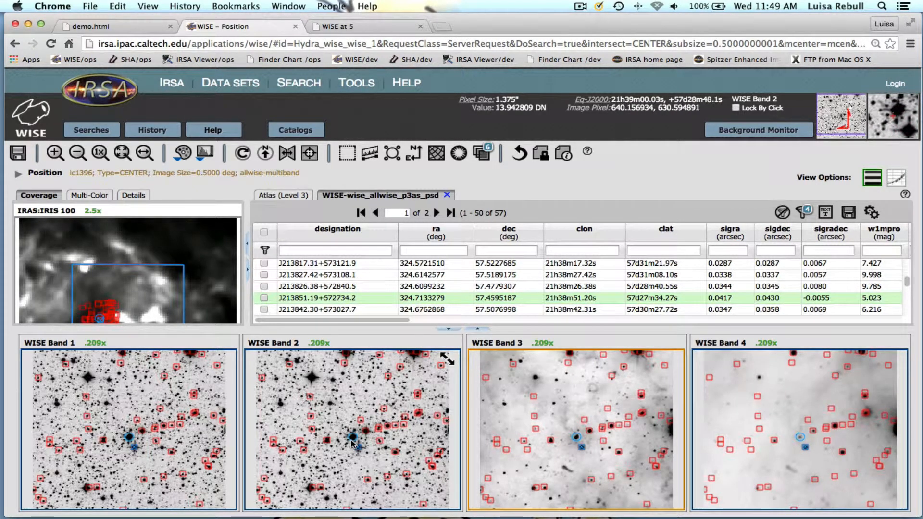
Set up a new catalog search as a cone around ic1396 with a radius of 5 arc seconds
{"action": "left_click", "coordinate": [302, 133]}
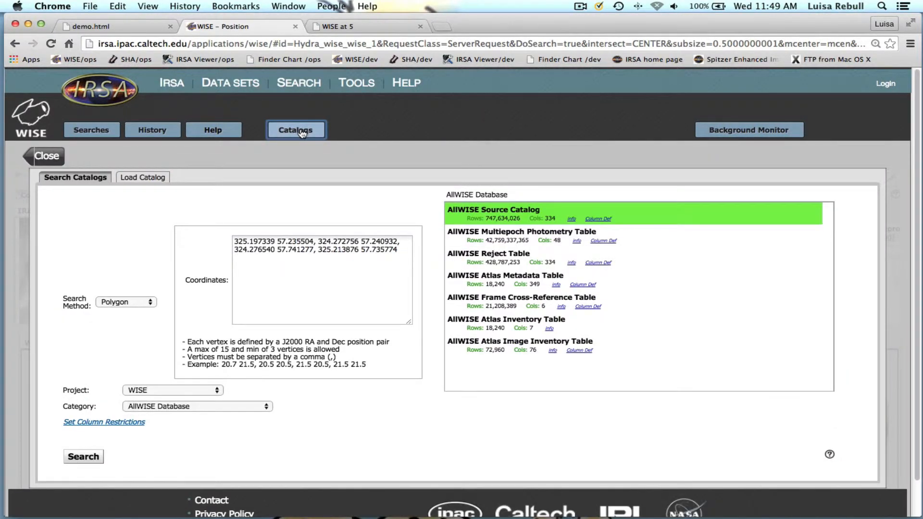
{"action": "left_click", "coordinate": [143, 303]}
{"action": "left_click", "coordinate": [143, 273]}
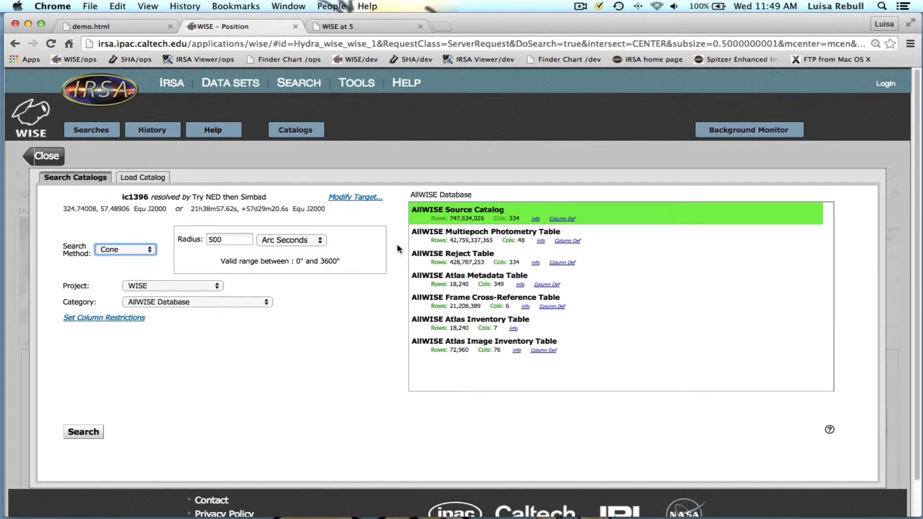
{"action": "double_click", "coordinate": [228, 240]}
{"action": "type", "text": "5"}
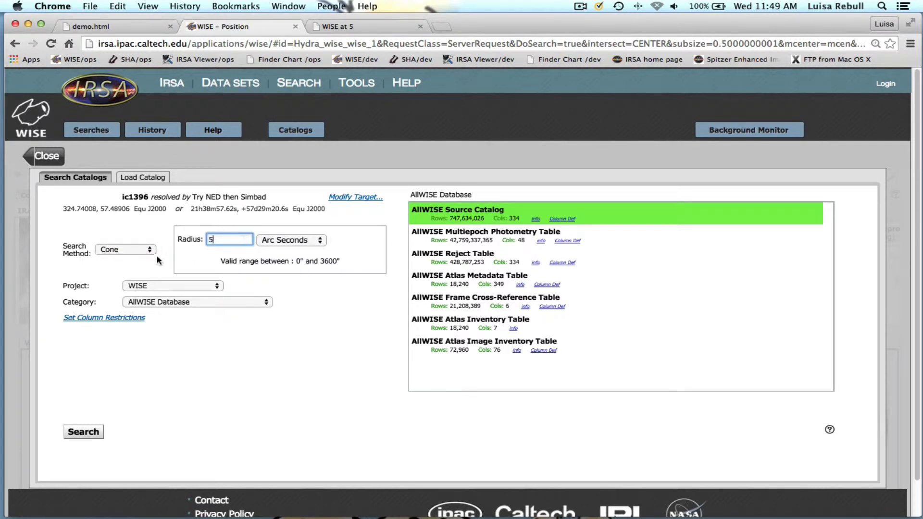
Keep WISE as the project, choose the AllWISE Multiepoch Photometry Table and run the catalog search
{"action": "left_click", "coordinate": [171, 287]}
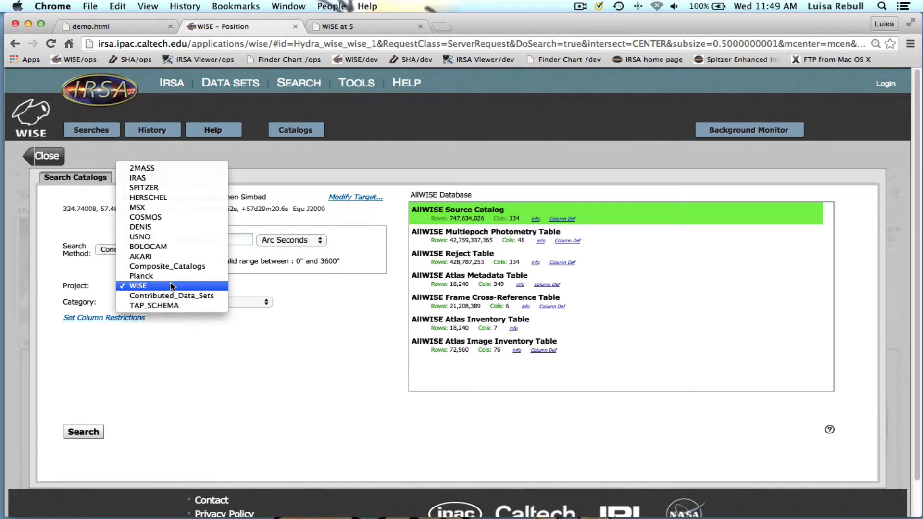
{"action": "left_click", "coordinate": [171, 286]}
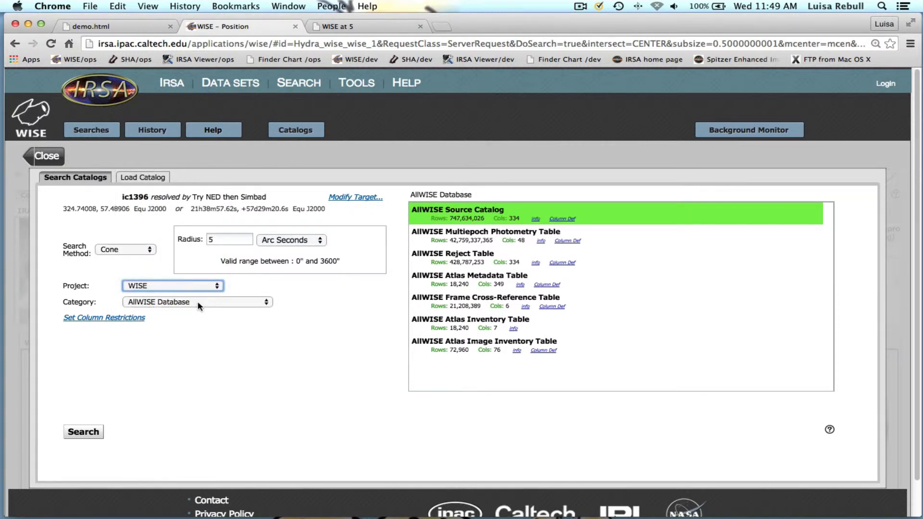
{"action": "left_click", "coordinate": [486, 235]}
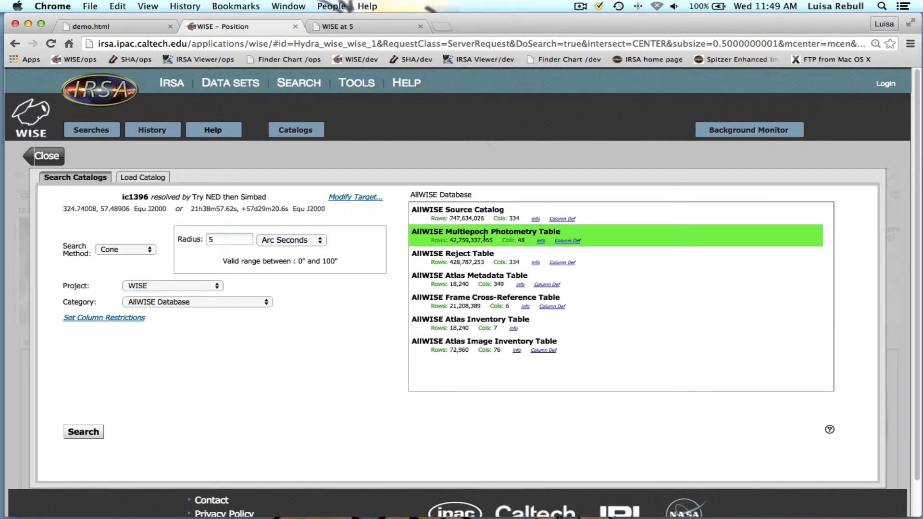
{"action": "left_click", "coordinate": [86, 432]}
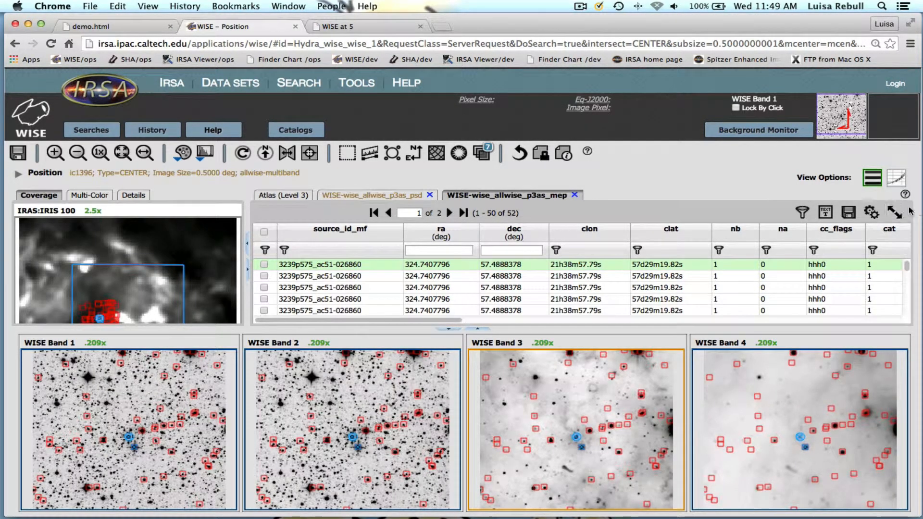
Show the multiepoch catalog as an expanded plot with mjd on X and w1mpro_ep on Y
{"action": "left_click", "coordinate": [897, 178]}
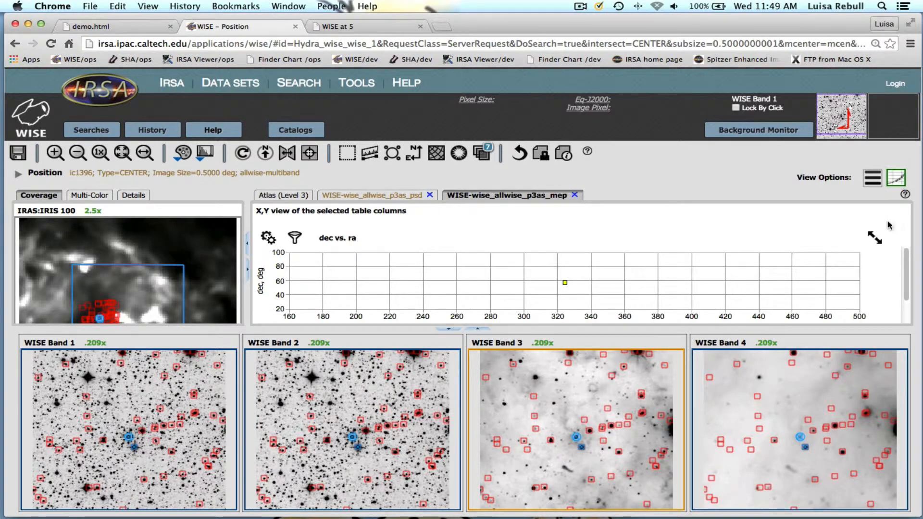
{"action": "left_click", "coordinate": [875, 237]}
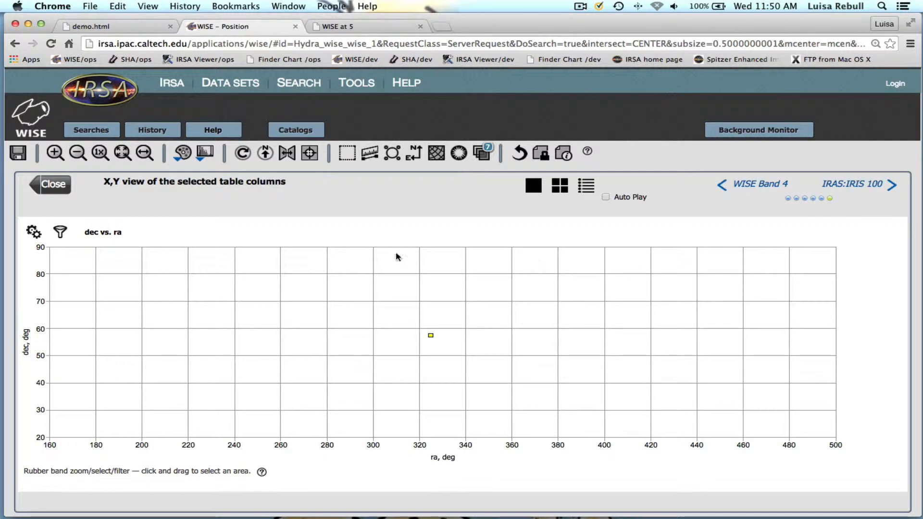
{"action": "left_click", "coordinate": [33, 232]}
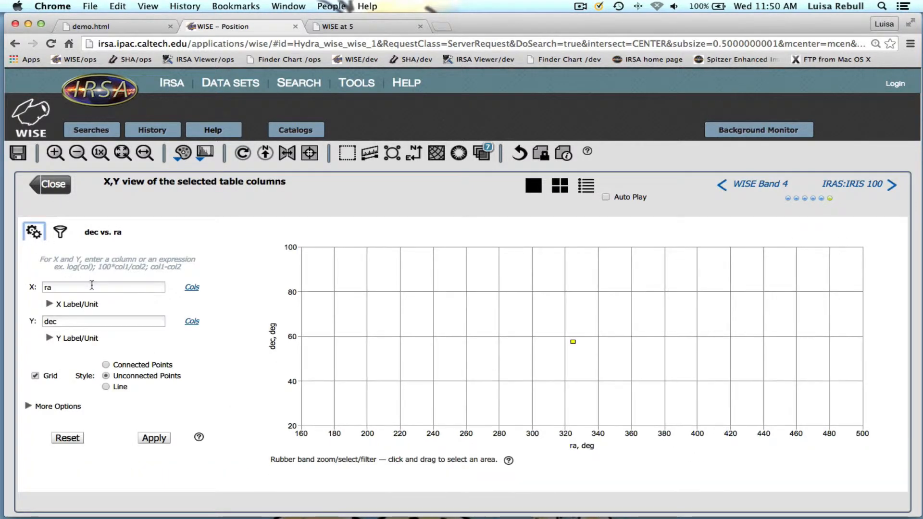
{"action": "left_click", "coordinate": [91, 285]}
{"action": "type", "text": "mjd"}
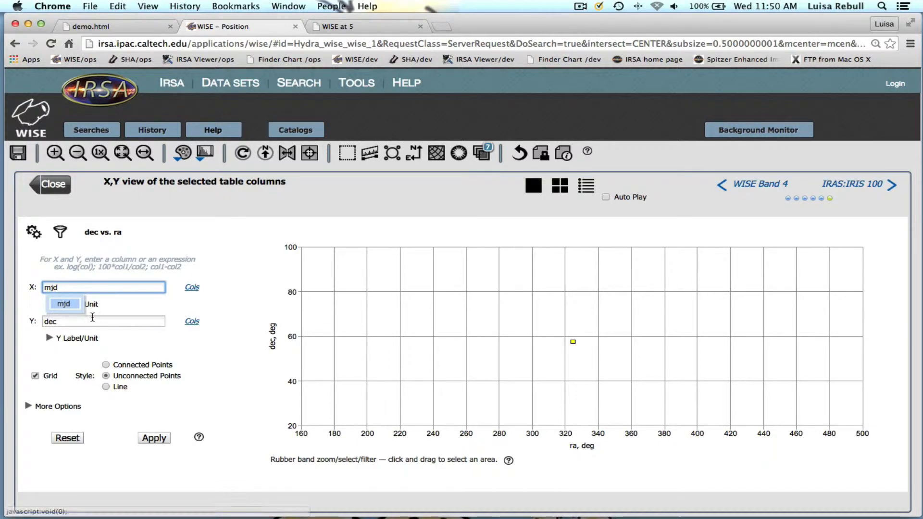
{"action": "key", "text": "Tab"}
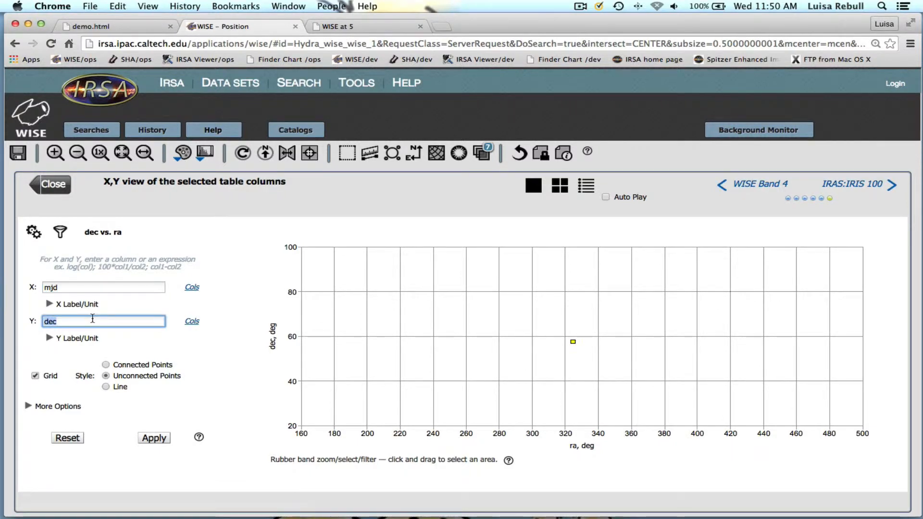
{"action": "type", "text": "w1"}
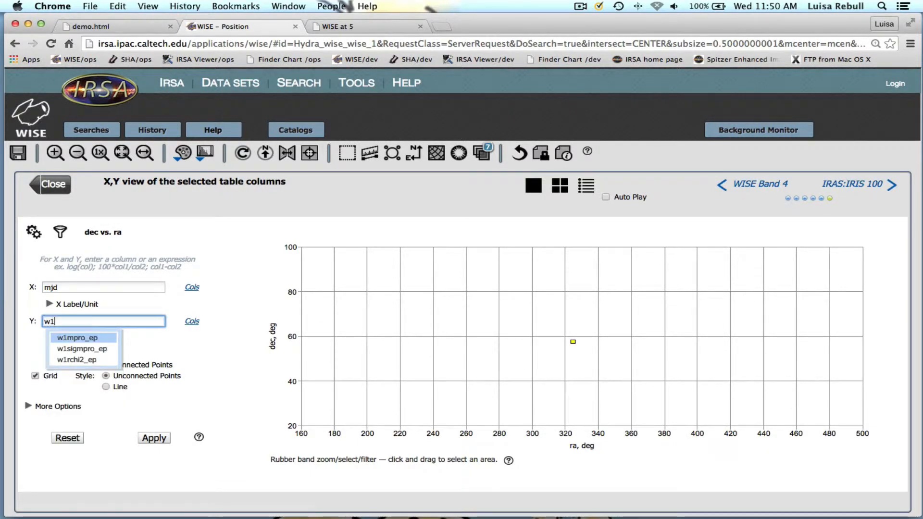
{"action": "left_click", "coordinate": [85, 339]}
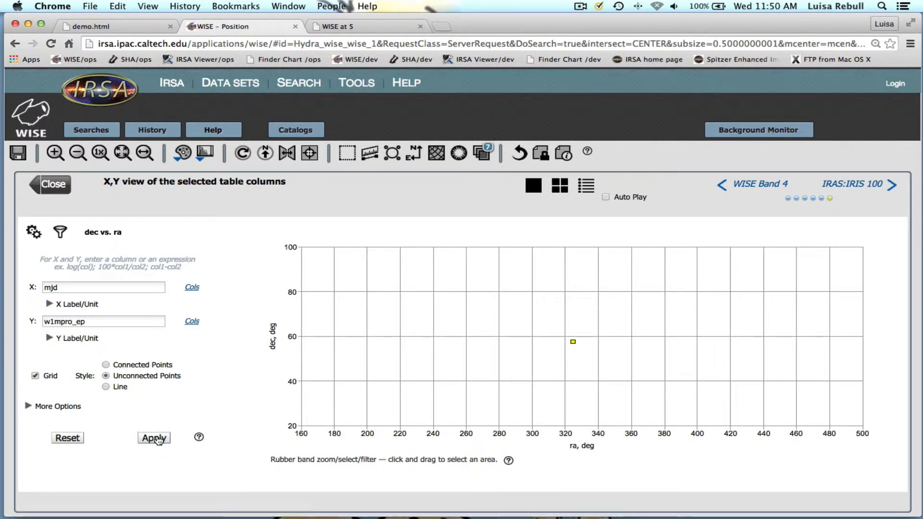
{"action": "left_click", "coordinate": [158, 438]}
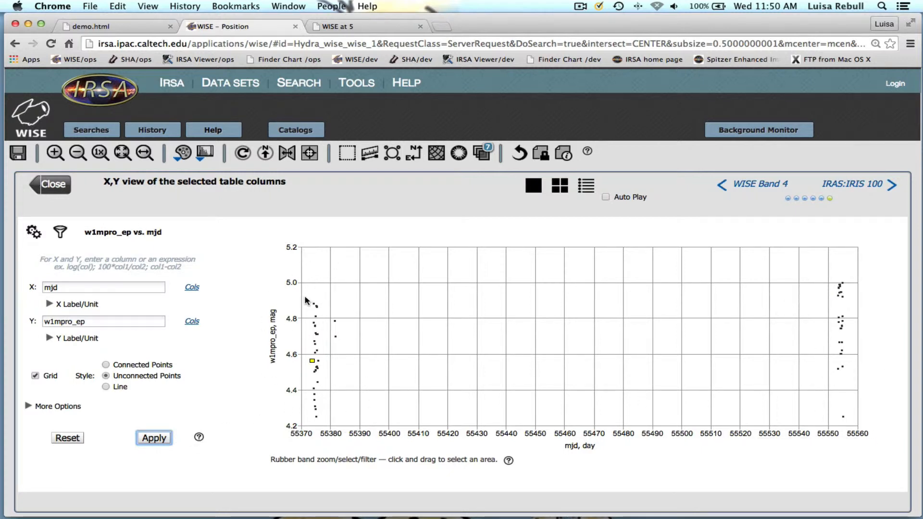
Zoom the light curve in on the earliest group of epochs, mjd about 55371 to 55384, and further to about 55373.4 to 55376.4
{"action": "left_click_drag", "start_coordinate": [306, 295], "coordinate": [341, 423]}
{"action": "left_click", "coordinate": [818, 231]}
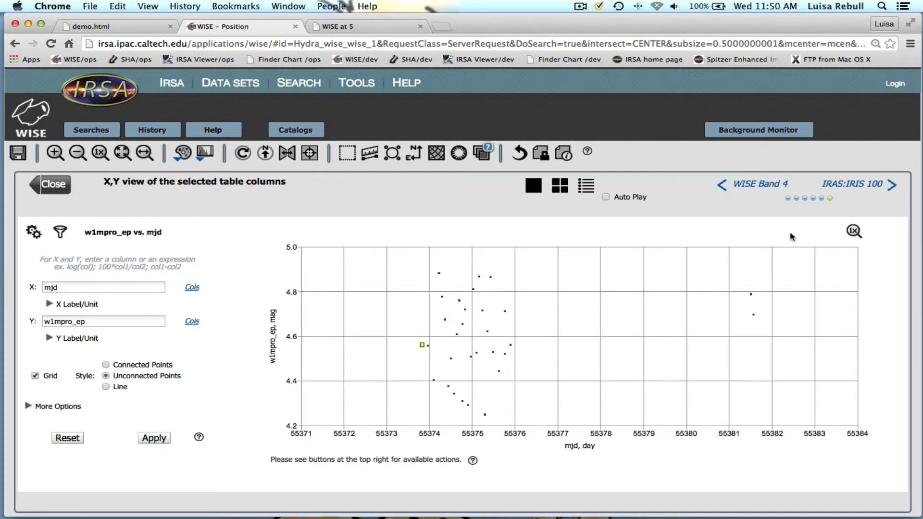
{"action": "left_click_drag", "start_coordinate": [435, 268], "coordinate": [532, 423]}
{"action": "left_click", "coordinate": [812, 238]}
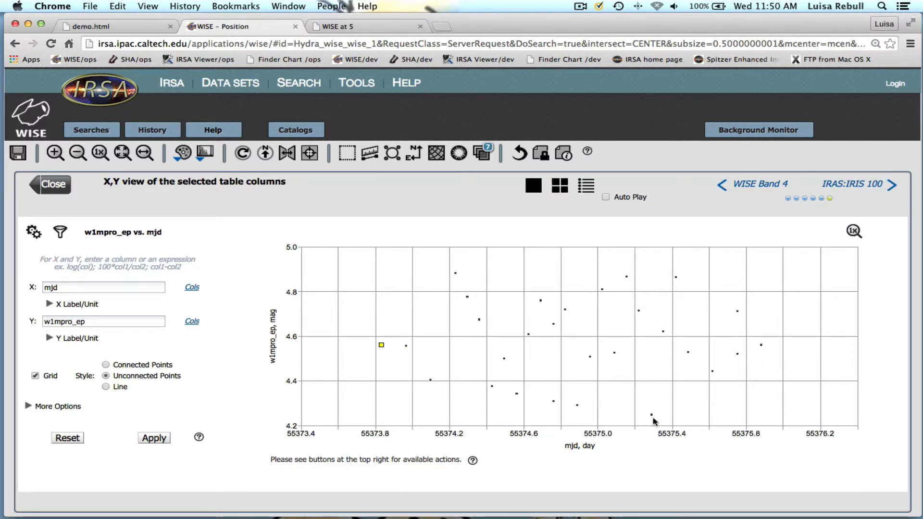
Close the expanded light curve plot and return the multiepoch catalog to table view
{"action": "mouse_move", "coordinate": [652, 418]}
{"action": "left_click", "coordinate": [51, 186]}
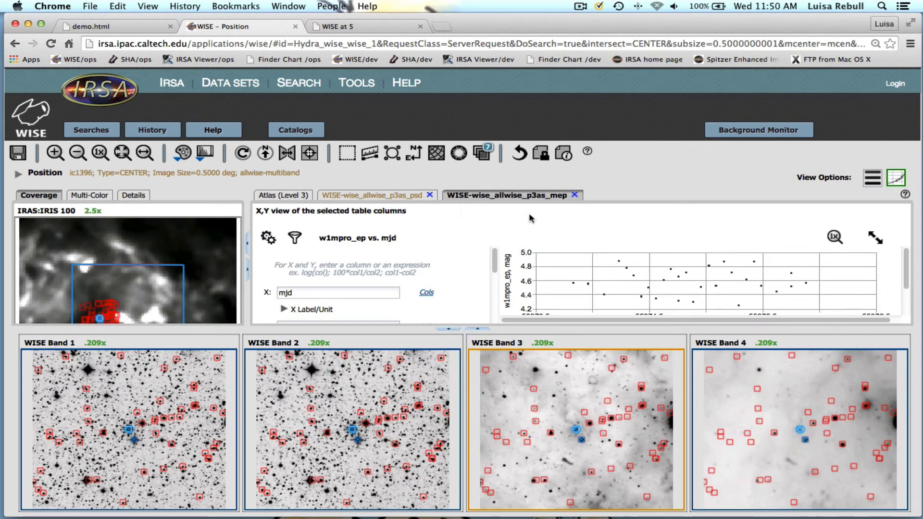
{"action": "left_click", "coordinate": [875, 186]}
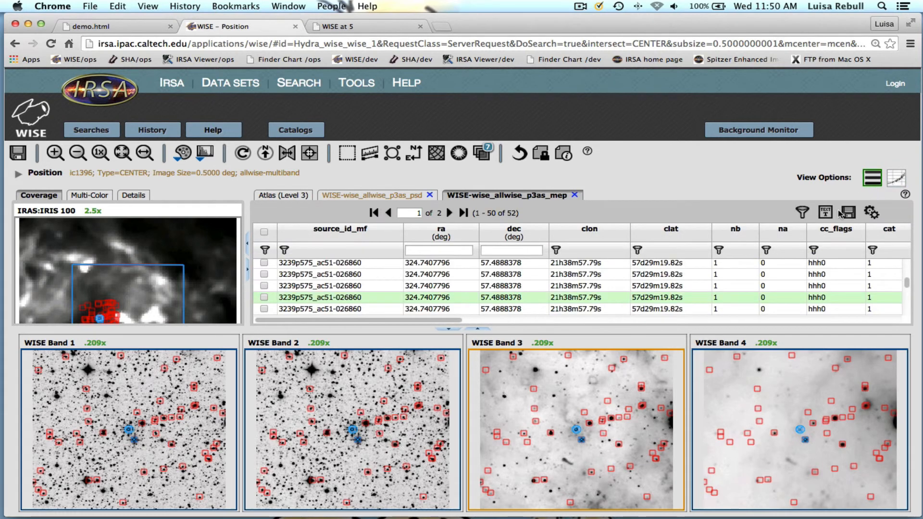